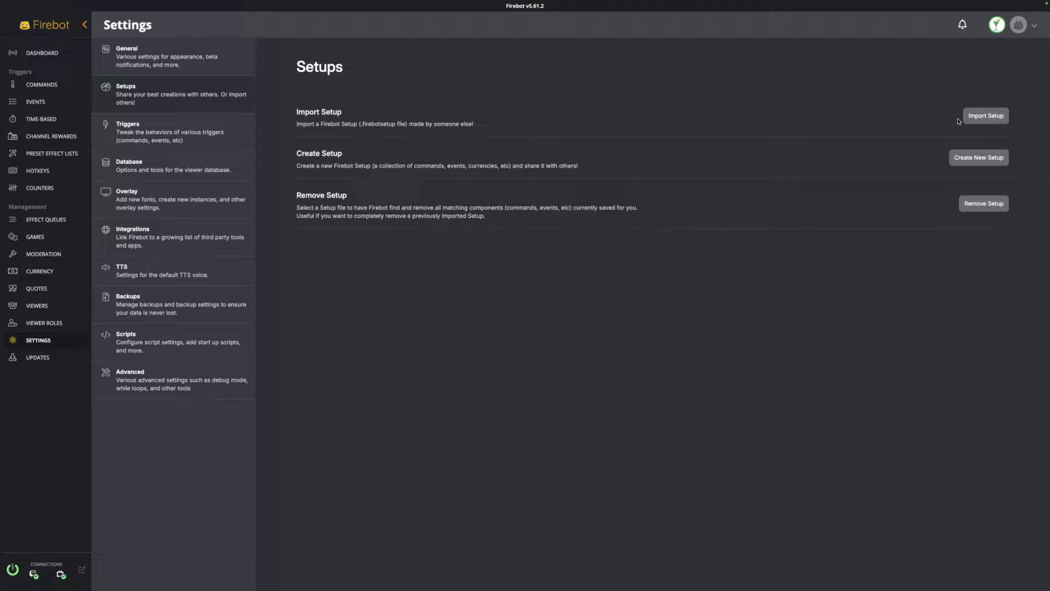
Import the Persistent Sub Goal setup file with its command, event and preset effect list
{"action": "left_click", "coordinate": [980, 121]}
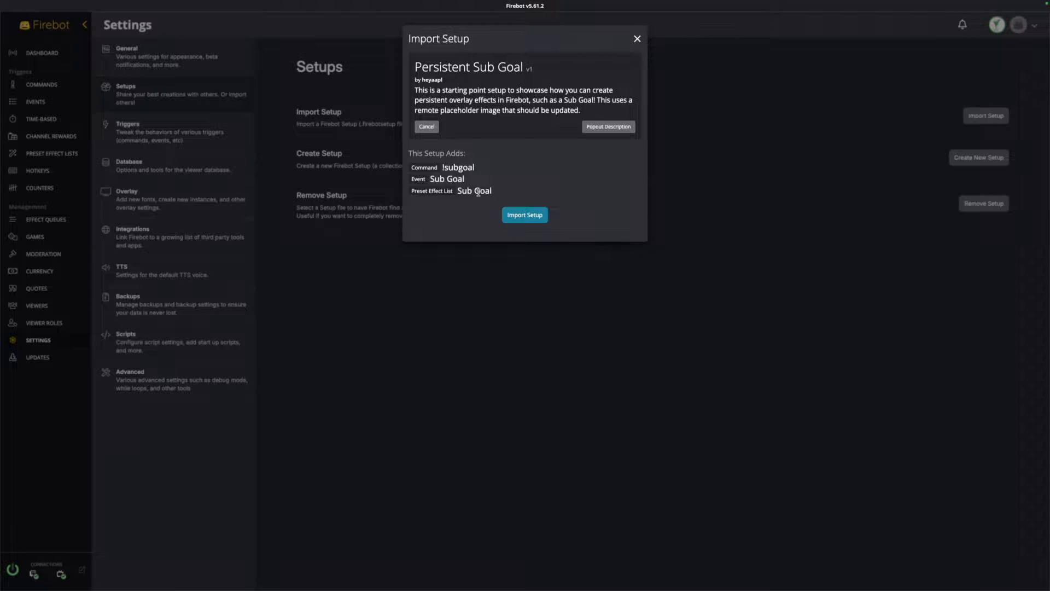
{"action": "left_click", "coordinate": [518, 216]}
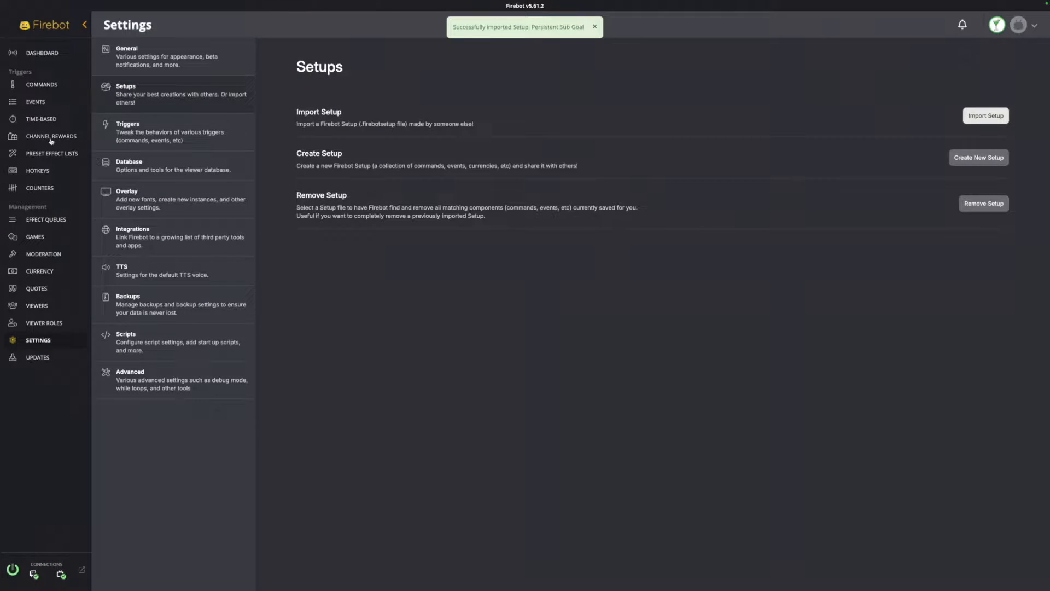
Open the Sub Goal event for editing and examine its trigger type and the custom variable holding the goal background URL
{"action": "left_click", "coordinate": [48, 102]}
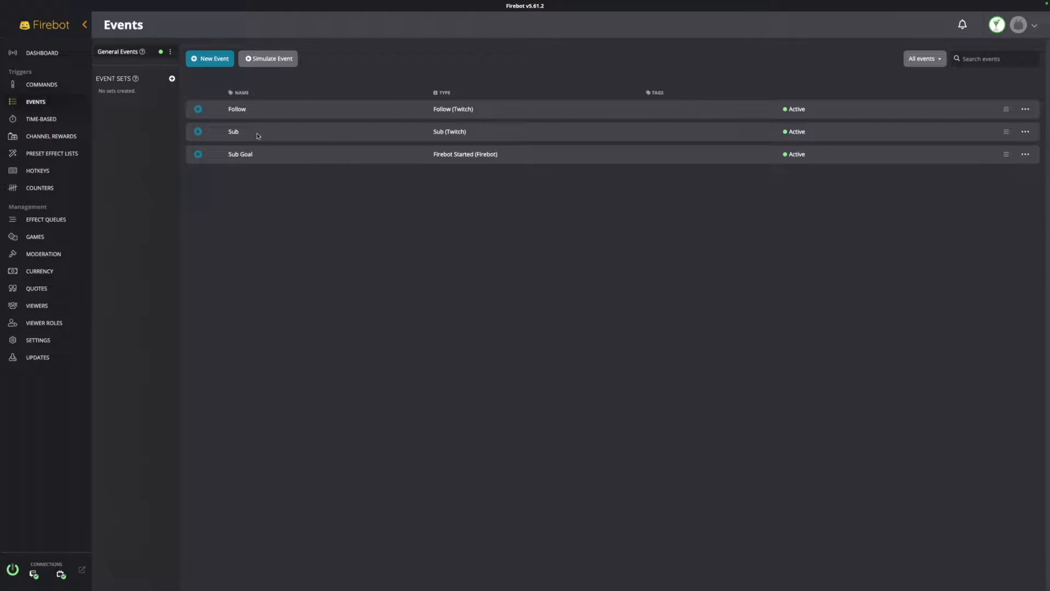
{"action": "left_click_drag", "start_coordinate": [434, 154], "coordinate": [504, 159]}
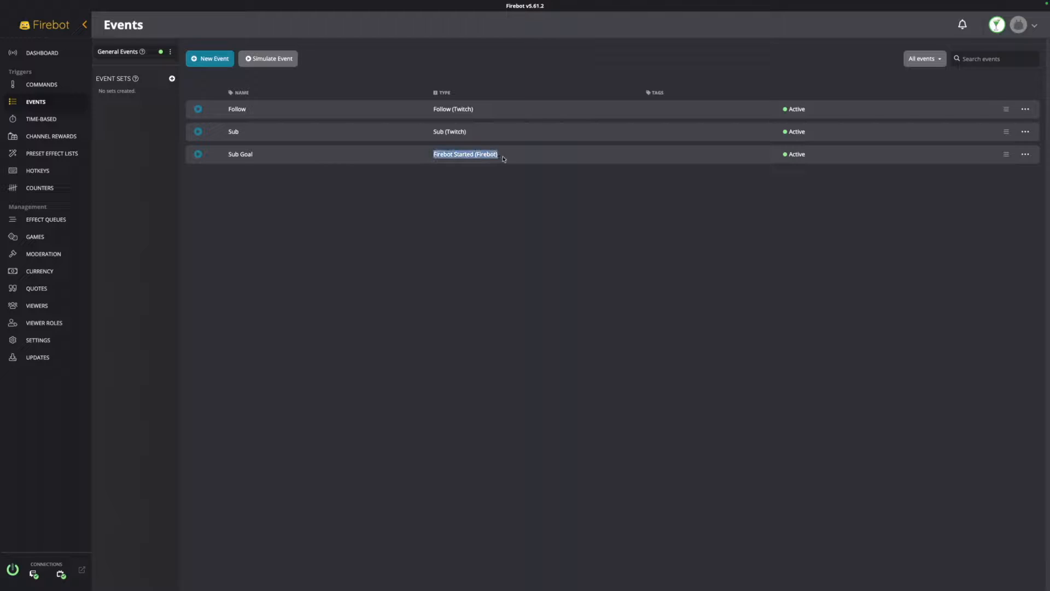
{"action": "right_click", "coordinate": [393, 163]}
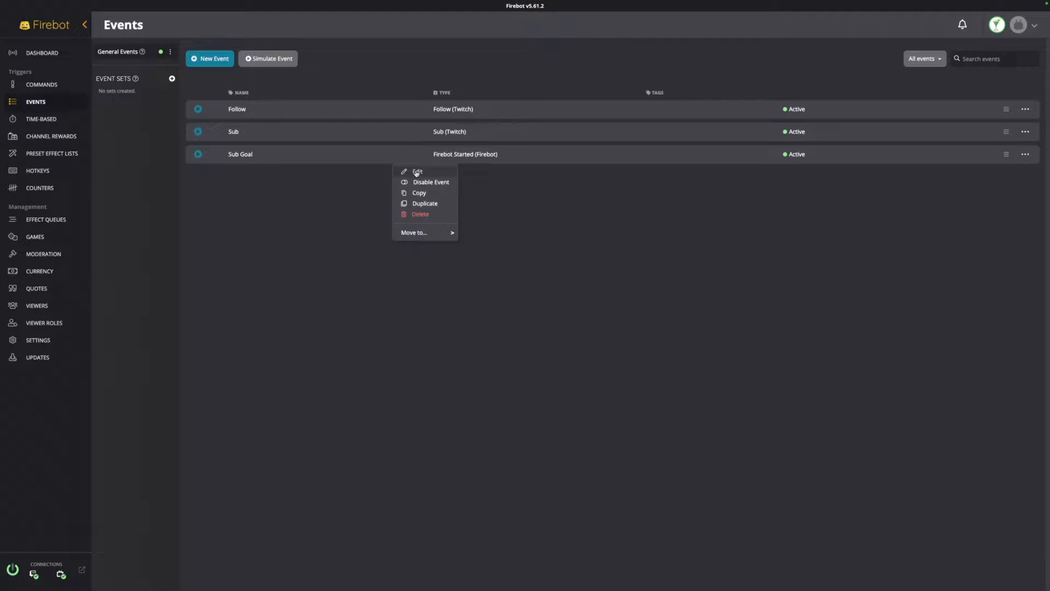
{"action": "left_click", "coordinate": [417, 173]}
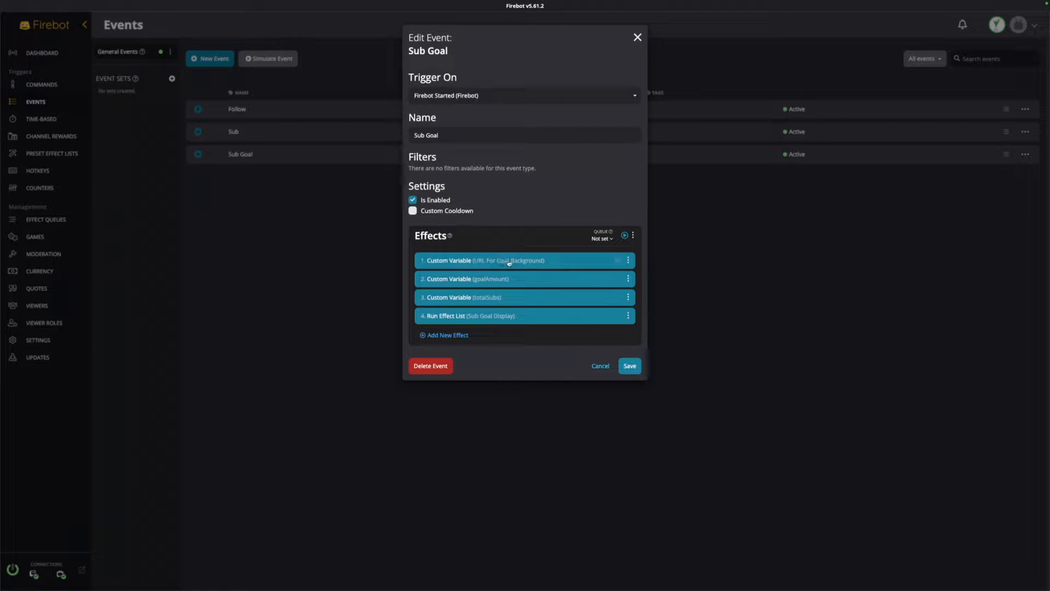
{"action": "left_click", "coordinate": [469, 264]}
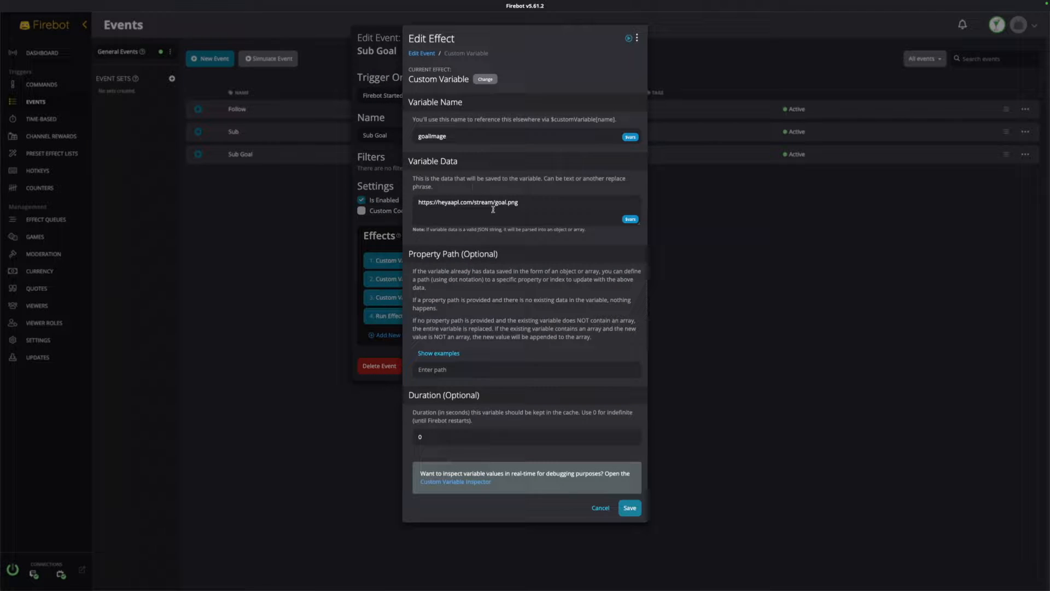
{"action": "left_click", "coordinate": [601, 508]}
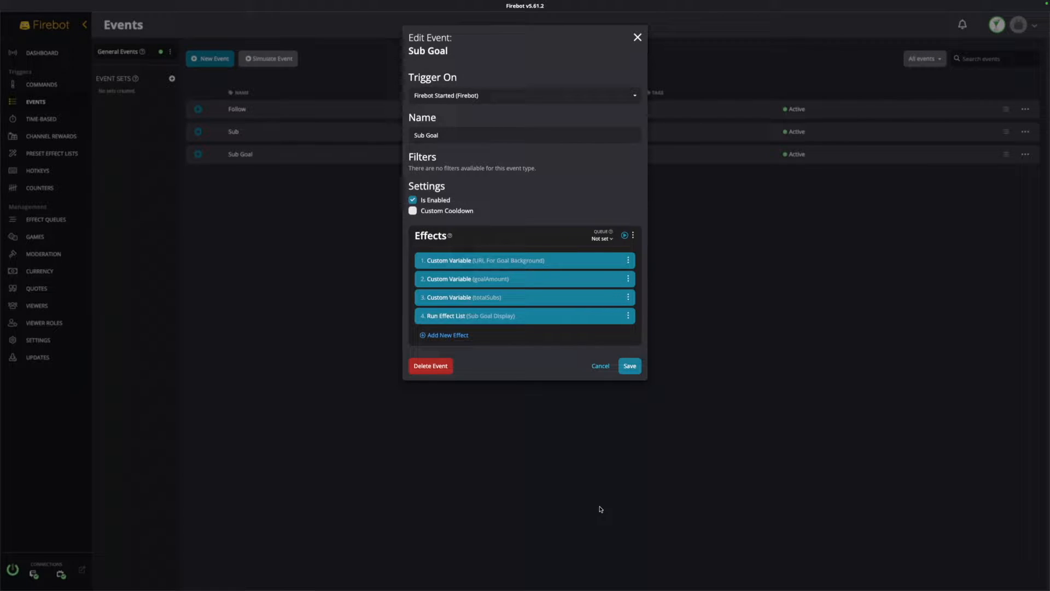
{"action": "left_click", "coordinate": [512, 264]}
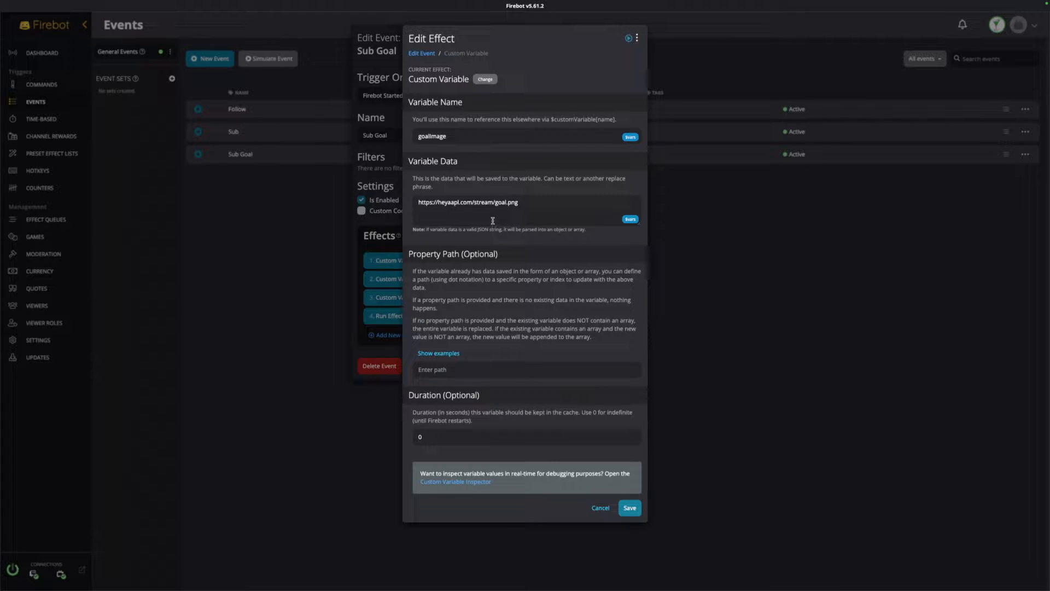
{"action": "key", "text": "Escape"}
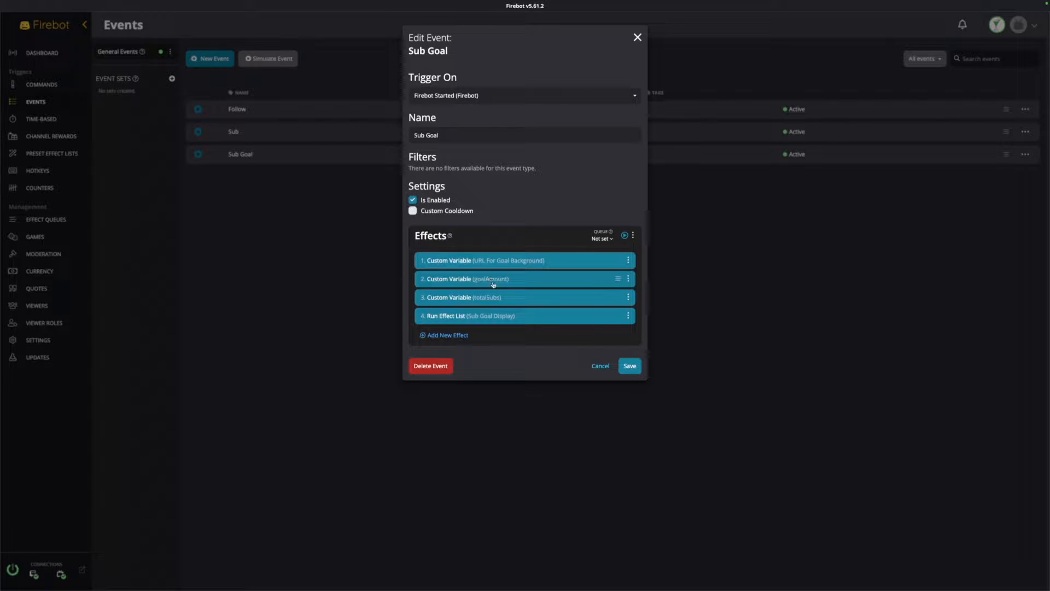
Examine the goalAmount and totalSubs custom variable effects of the Sub Goal event without changing them
{"action": "left_click", "coordinate": [494, 282]}
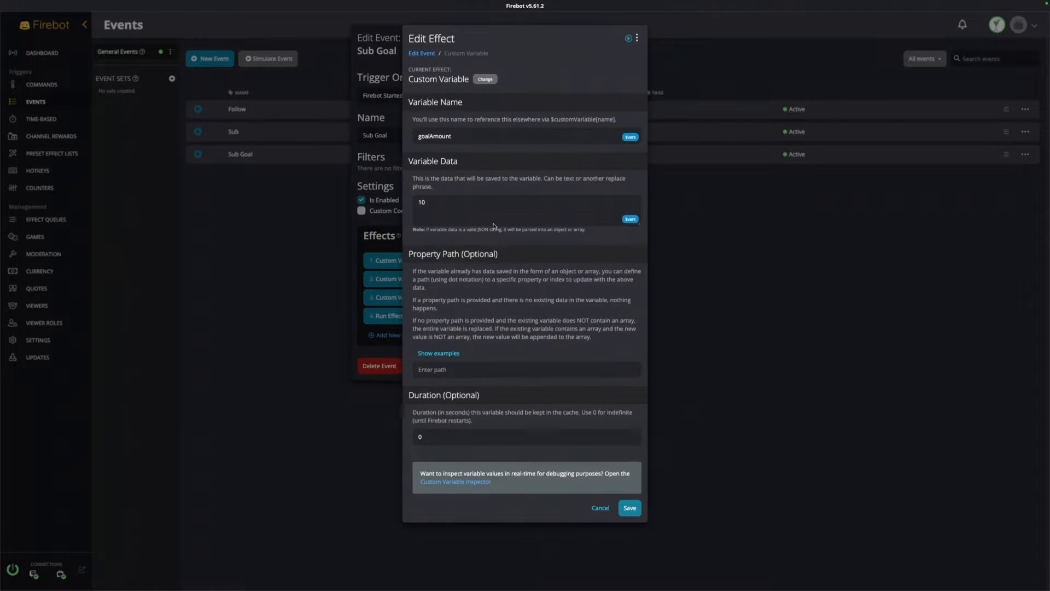
{"action": "left_click", "coordinate": [467, 205]}
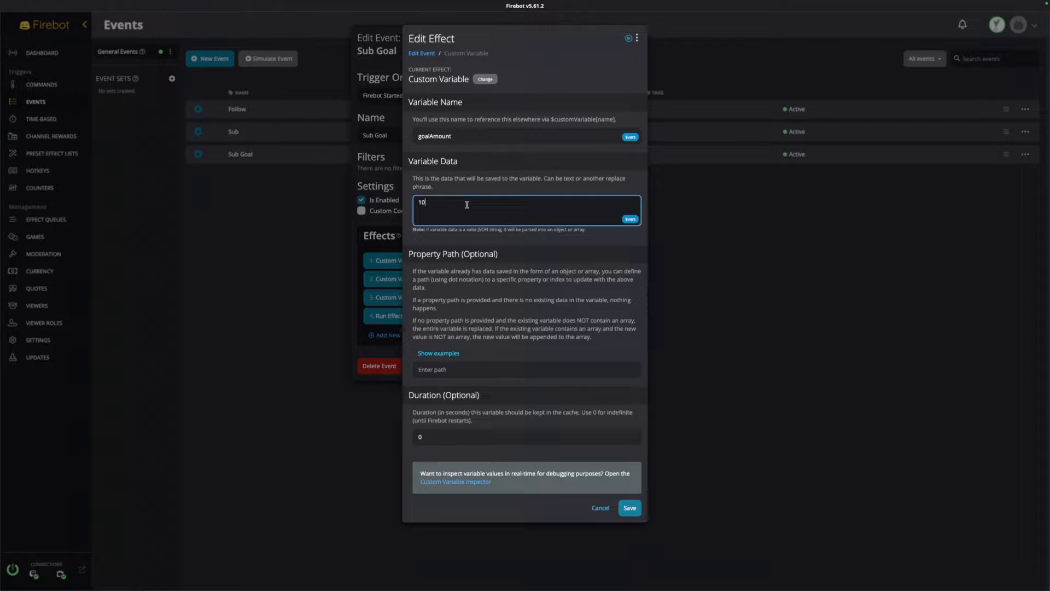
{"action": "key", "text": "Escape"}
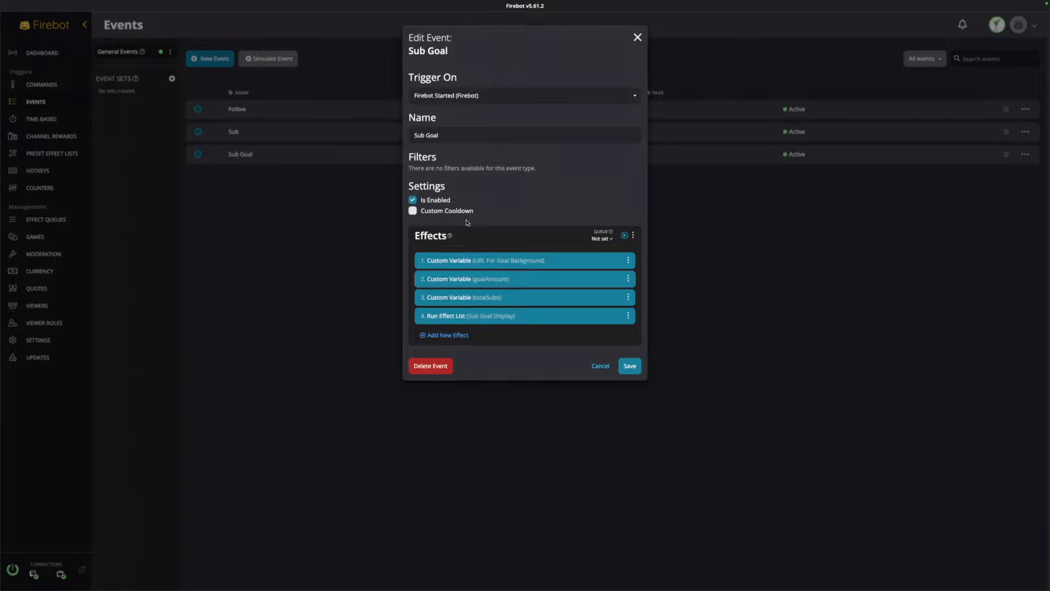
{"action": "left_click", "coordinate": [485, 298]}
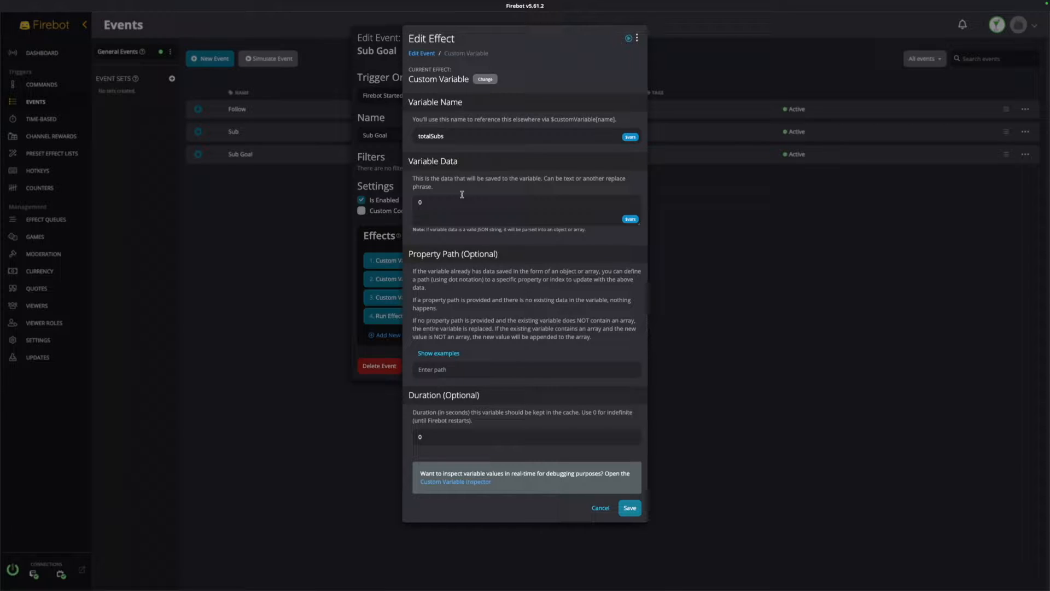
{"action": "double_click", "coordinate": [461, 137]}
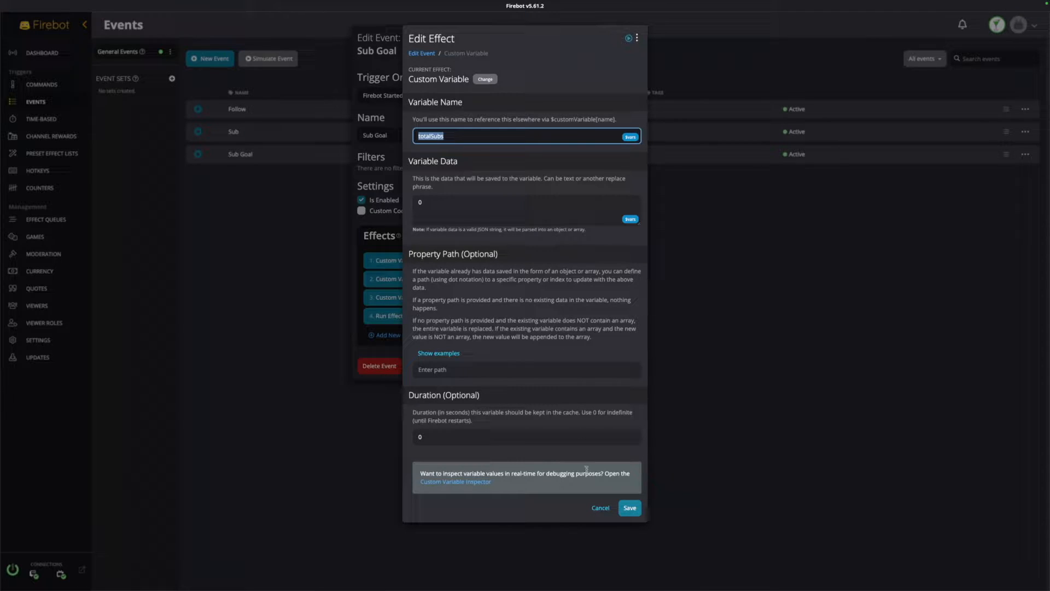
{"action": "left_click", "coordinate": [602, 509]}
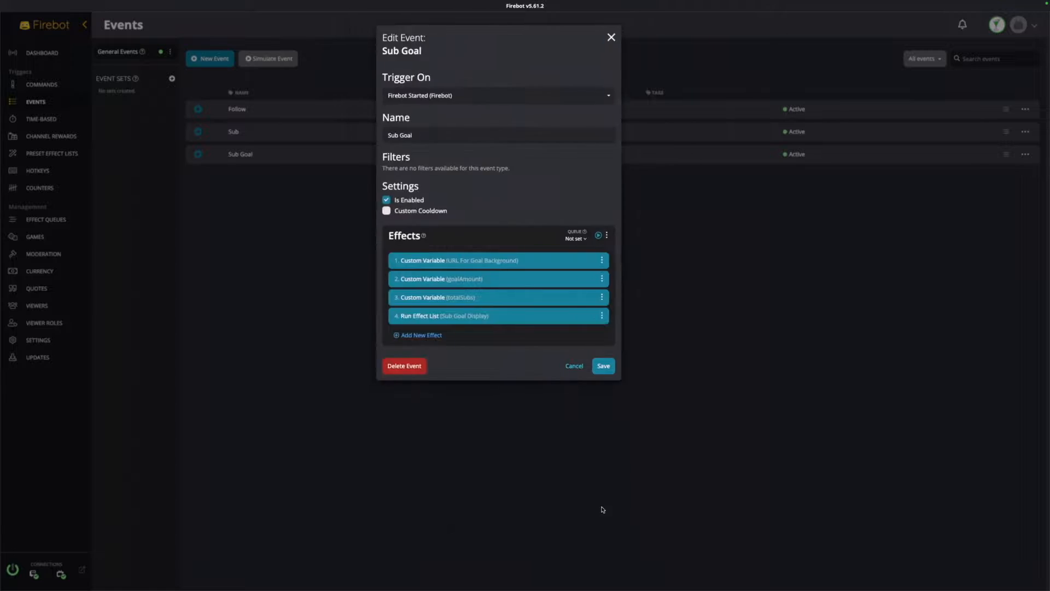
Open the Sub Goal preset effect list from the event and examine the Cleanup Overlay effect's HTML and removal CSS class
{"action": "left_click", "coordinate": [514, 316]}
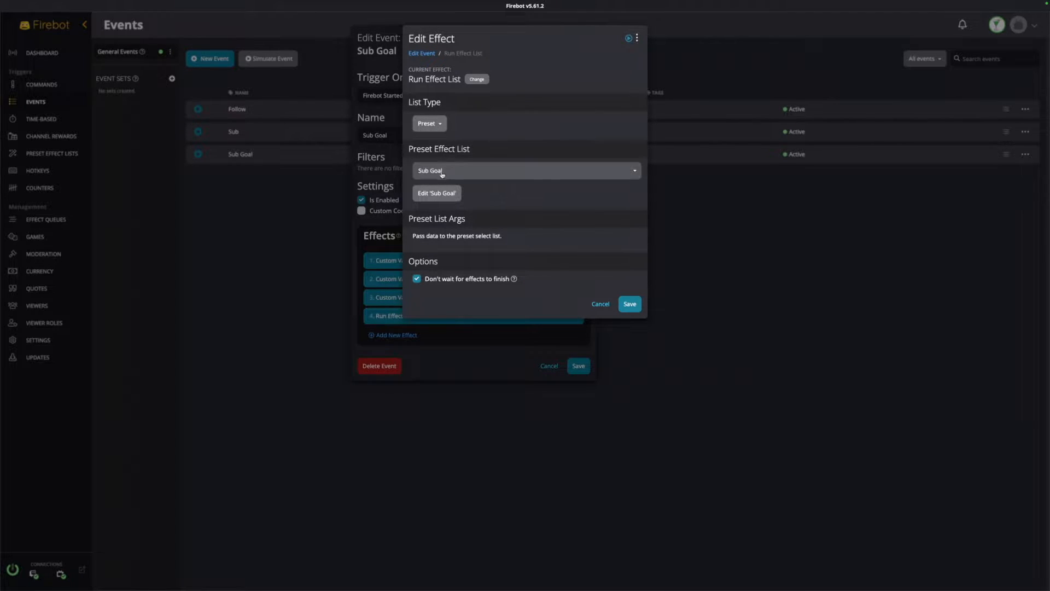
{"action": "left_click", "coordinate": [437, 193]}
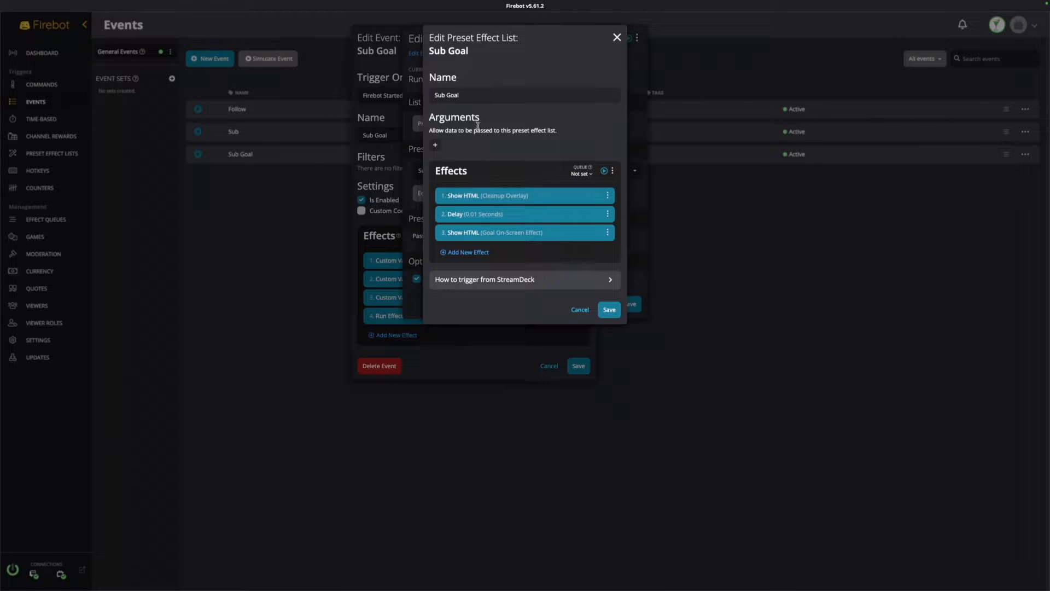
{"action": "left_click", "coordinate": [493, 197]}
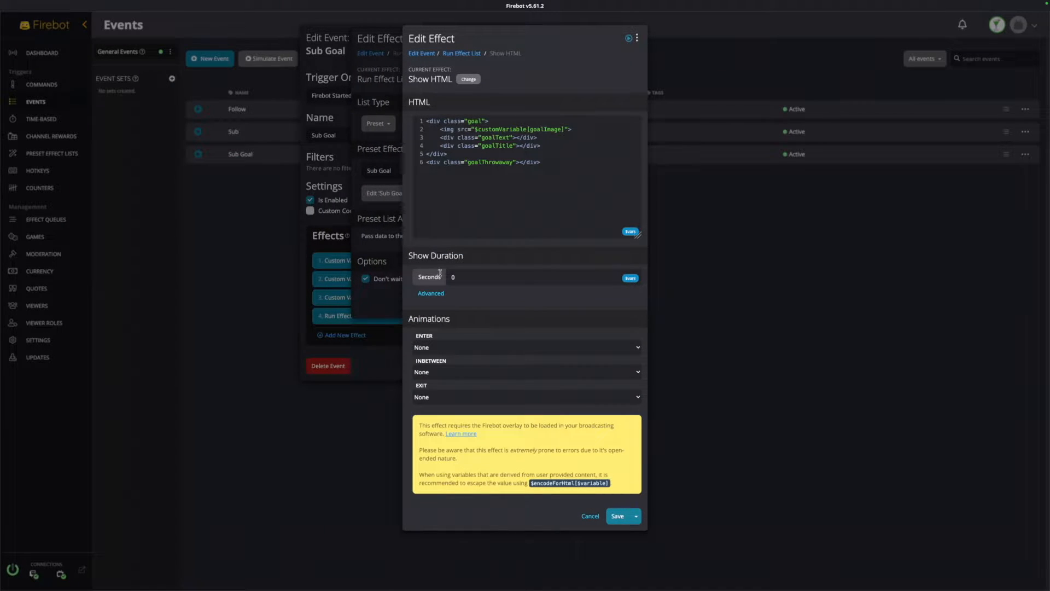
{"action": "left_click", "coordinate": [437, 294]}
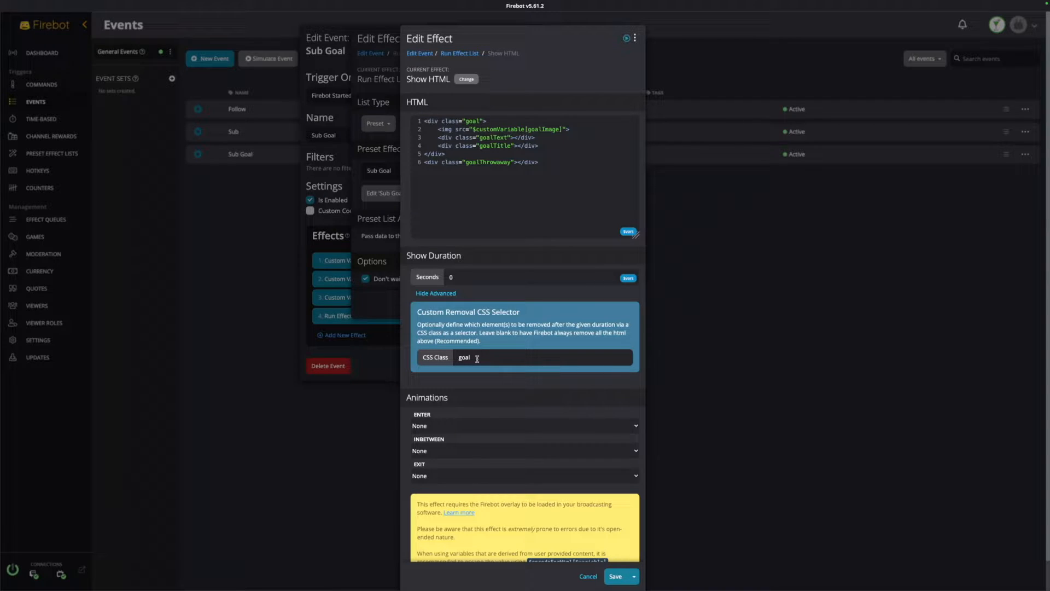
{"action": "left_click", "coordinate": [587, 577]}
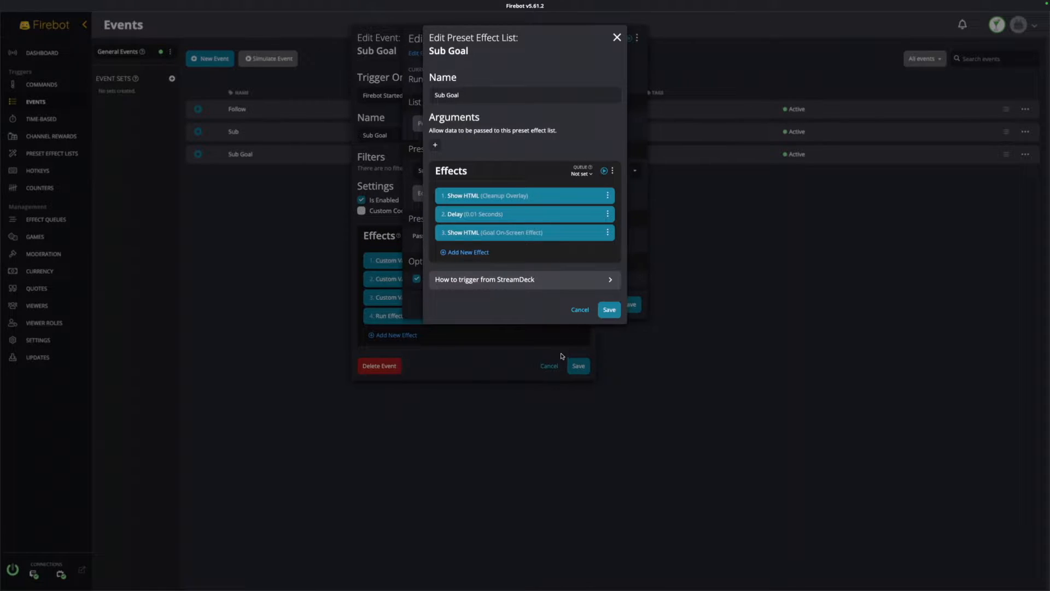
Examine the full HTML, show duration and custom removal CSS class of the Goal On-Screen Effect, leaving it unchanged
{"action": "left_click", "coordinate": [550, 234]}
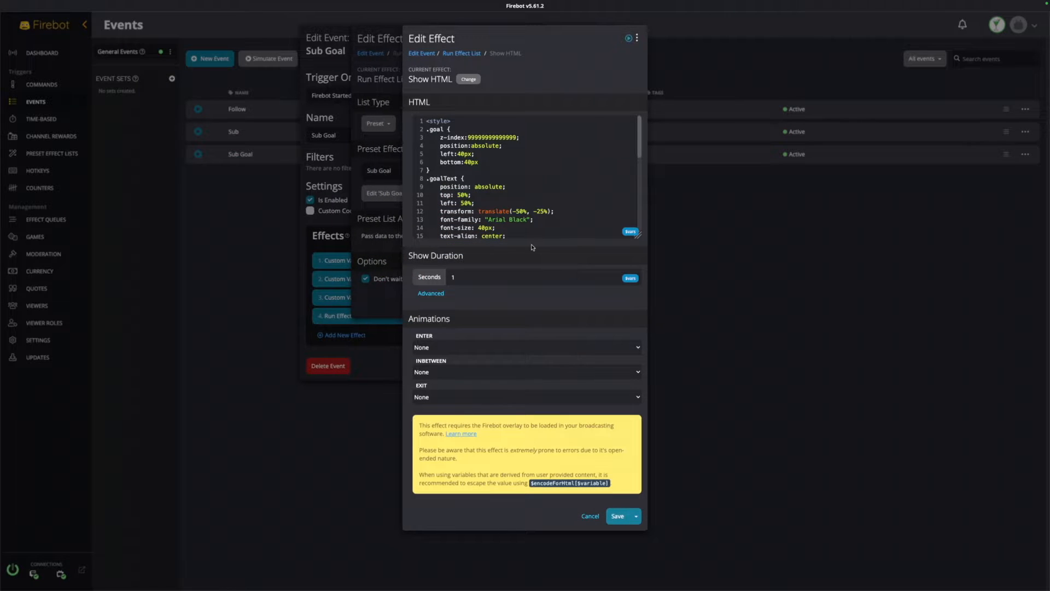
{"action": "left_click_drag", "start_coordinate": [639, 236], "coordinate": [628, 442]}
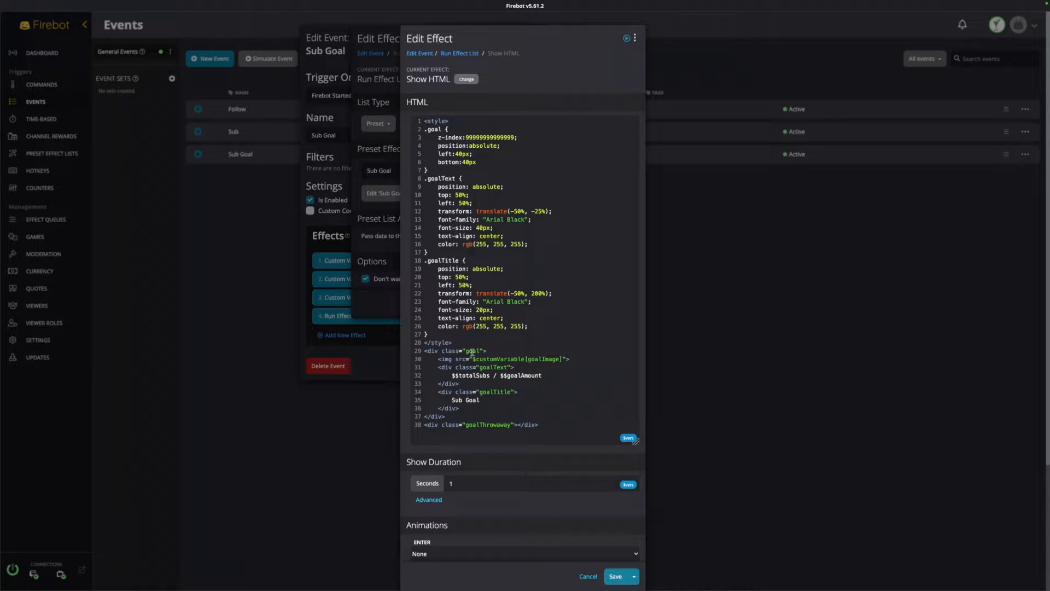
{"action": "scroll", "coordinate": [469, 341], "scroll_direction": "down", "scroll_amount": 1}
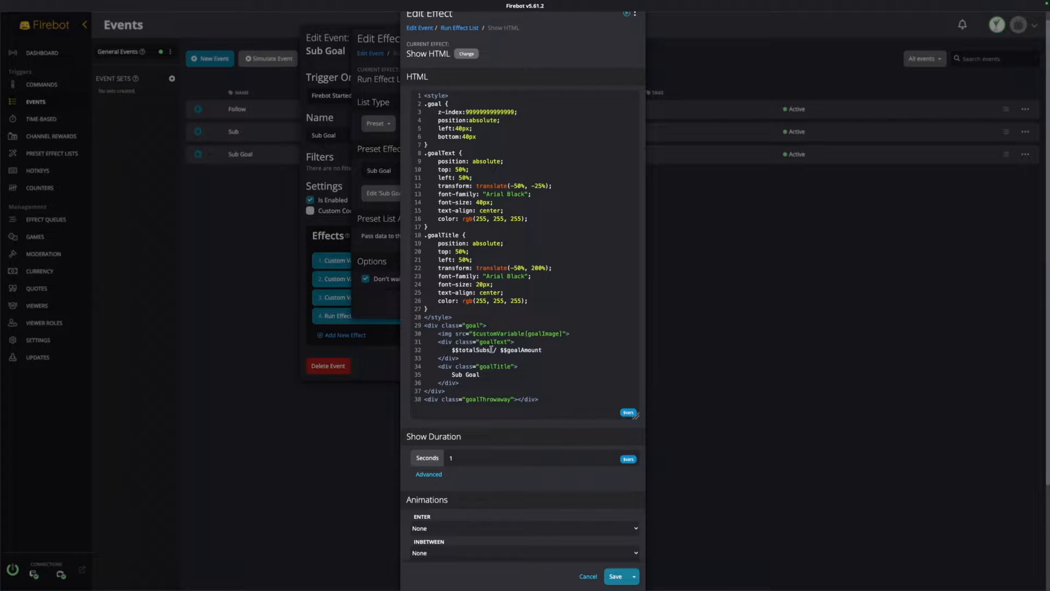
{"action": "scroll", "coordinate": [491, 349], "scroll_direction": "down", "scroll_amount": 1}
{"action": "left_click", "coordinate": [429, 439]}
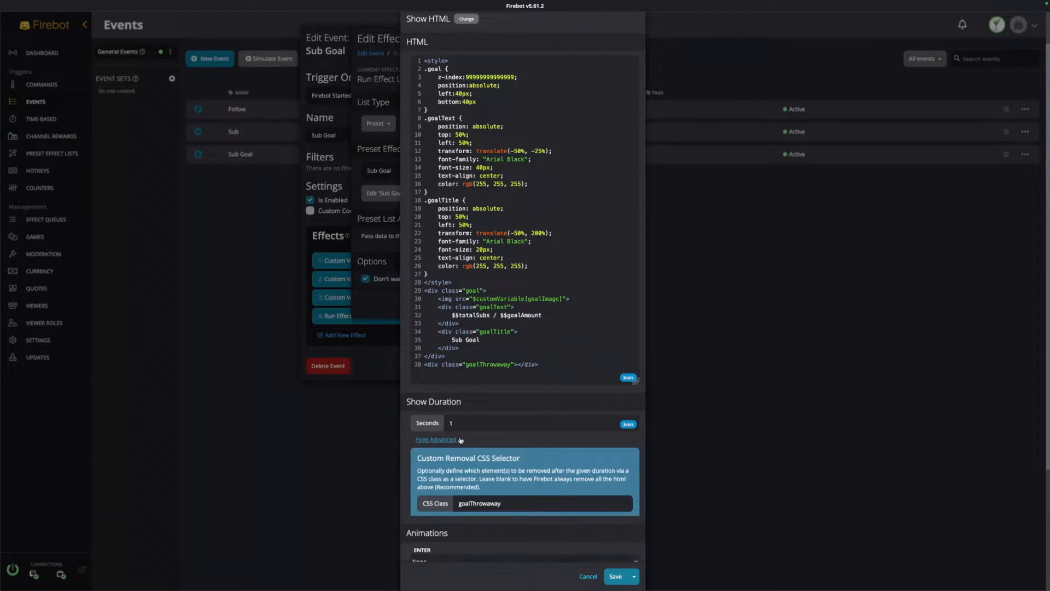
{"action": "scroll", "coordinate": [488, 450], "scroll_direction": "down", "scroll_amount": 1}
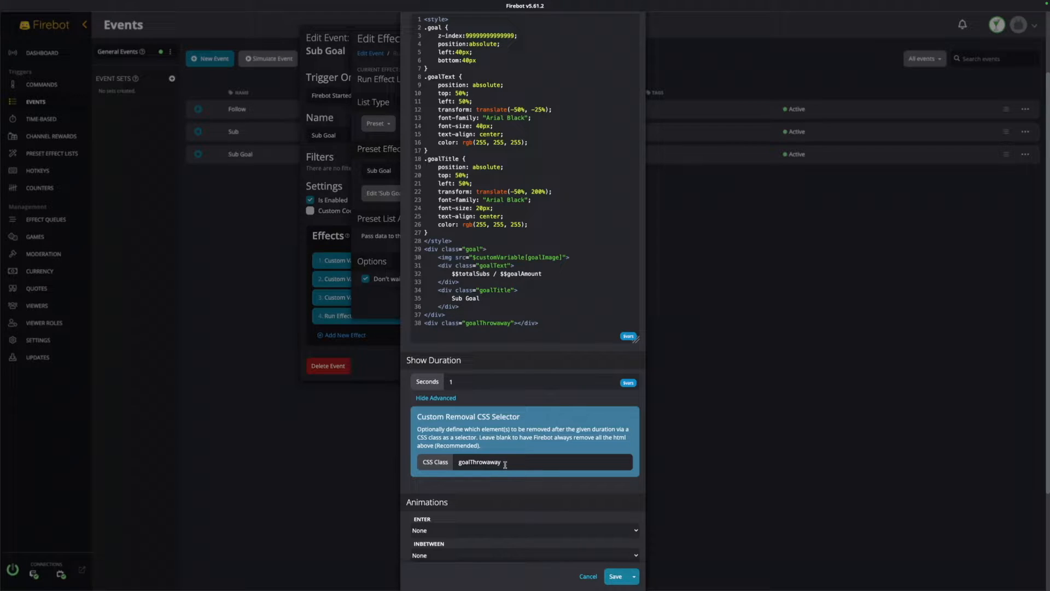
{"action": "left_click", "coordinate": [505, 465]}
{"action": "key", "text": "shift+Left"}
{"action": "key", "text": "shift+Left"}
{"action": "key", "text": "shift+Left"}
{"action": "key", "text": "shift+Left"}
{"action": "key", "text": "shift+Left"}
{"action": "key", "text": "shift+Left"}
{"action": "key", "text": "shift+Left"}
{"action": "key", "text": "shift+Left"}
{"action": "key", "text": "shift+Left"}
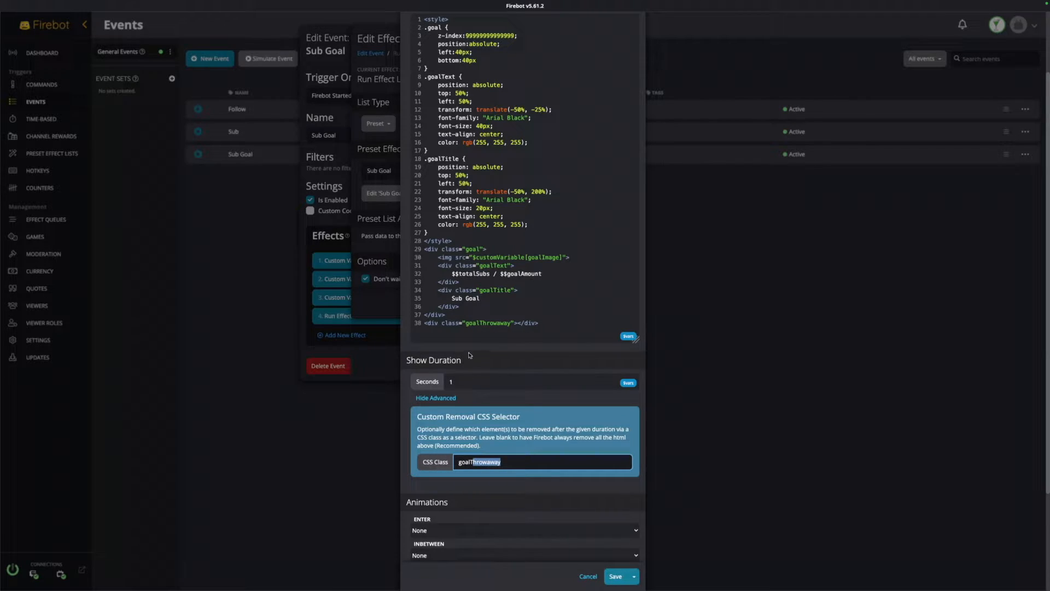
{"action": "left_click", "coordinate": [587, 577]}
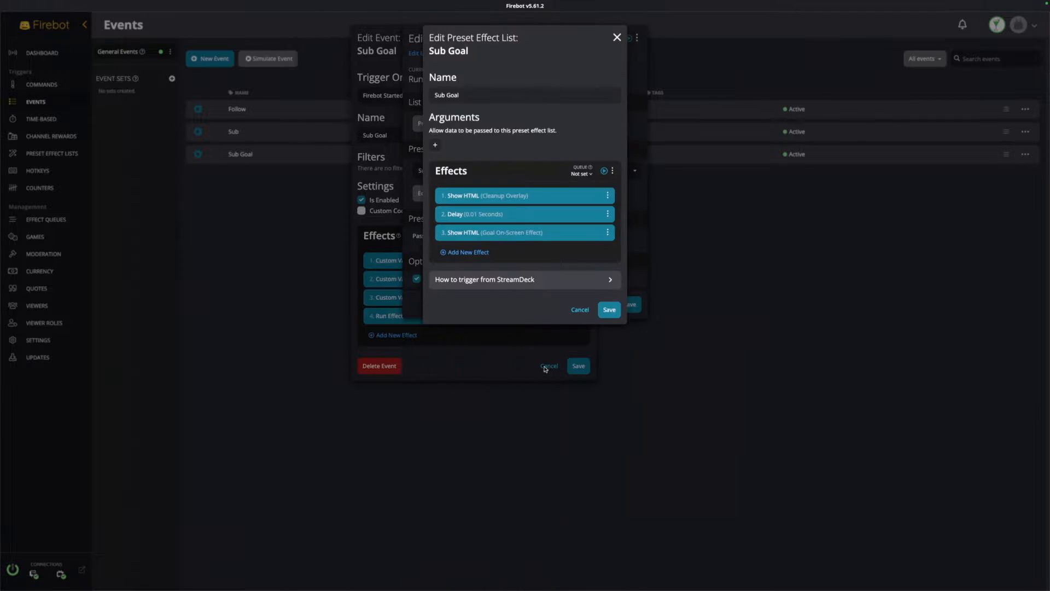
Recheck the Cleanup Overlay effect's removal CSS class and close the effect, preset list and event editors without saving
{"action": "left_click", "coordinate": [532, 194]}
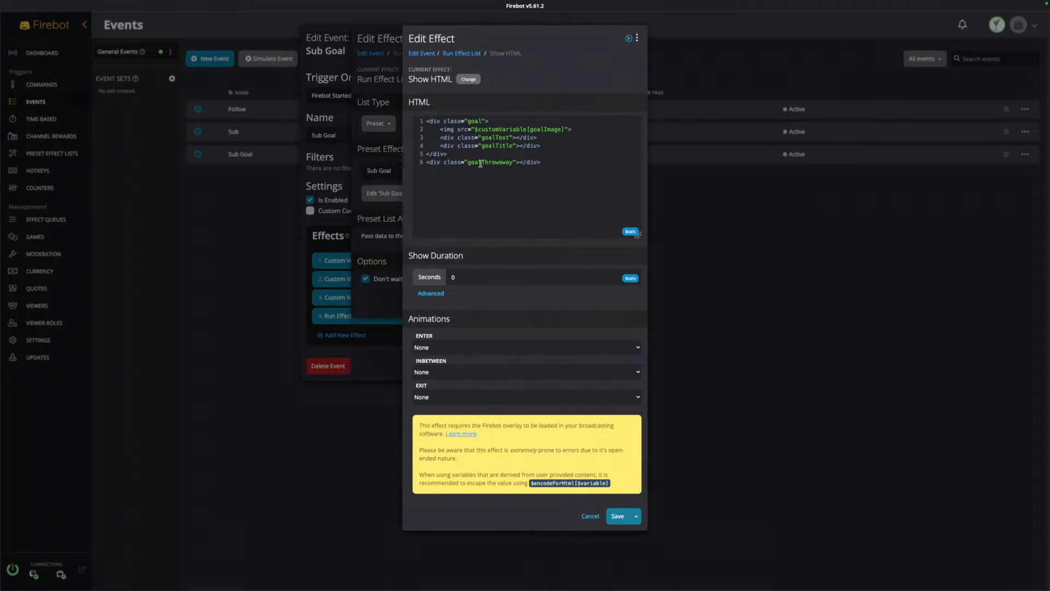
{"action": "left_click", "coordinate": [432, 294]}
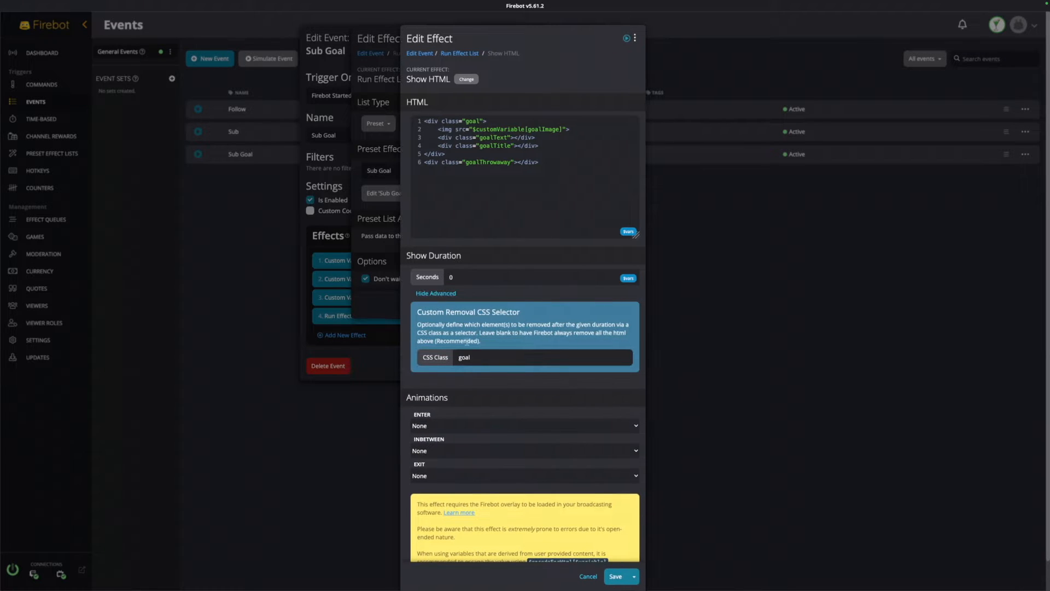
{"action": "left_click", "coordinate": [587, 577]}
{"action": "left_click", "coordinate": [575, 310]}
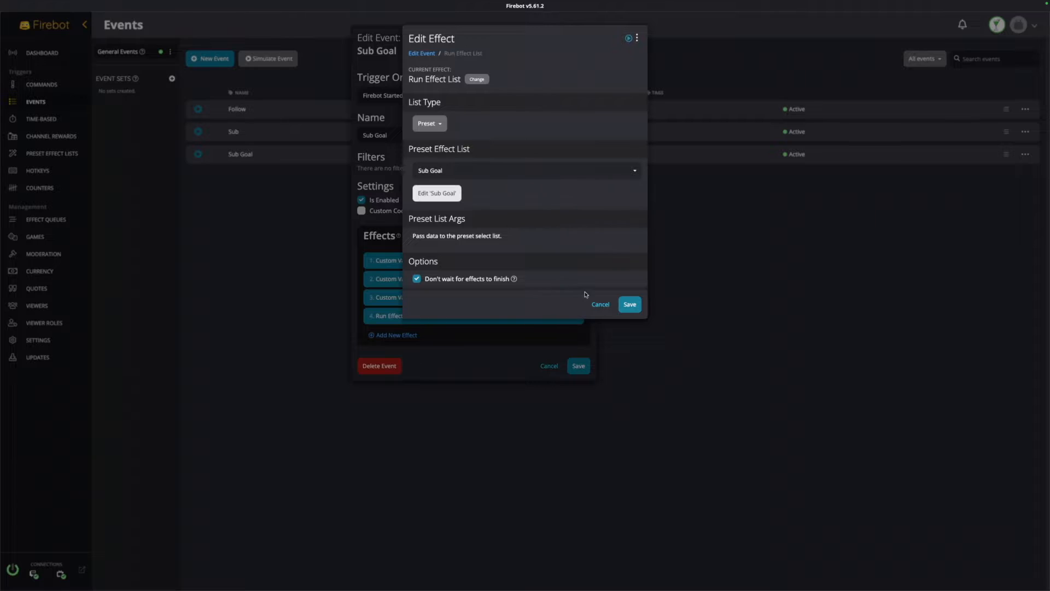
{"action": "left_click", "coordinate": [598, 306]}
{"action": "left_click", "coordinate": [602, 365]}
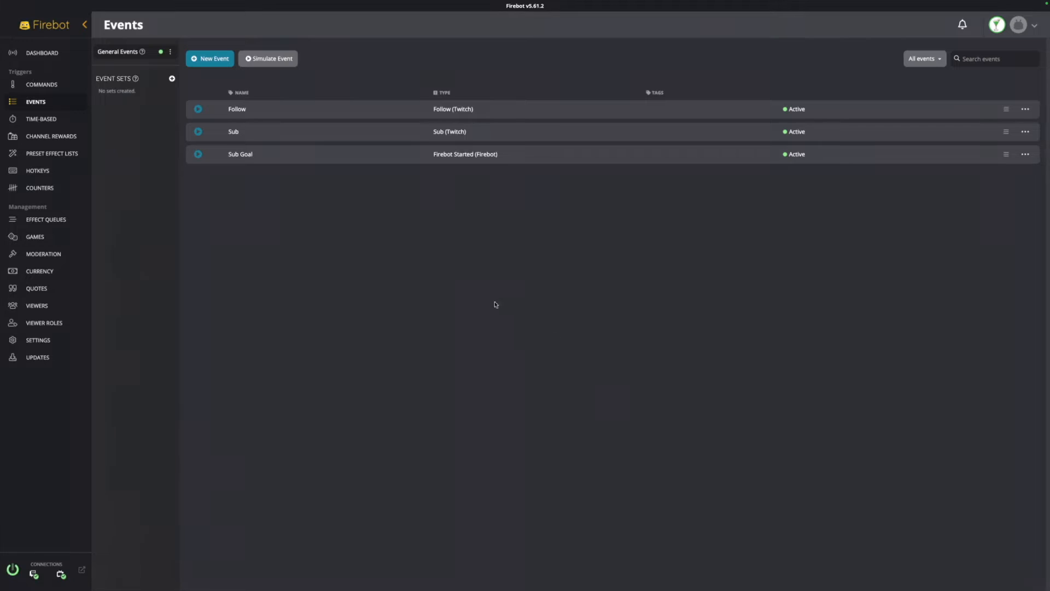
Run the Sub Goal event manually to show the goal on the overlay
{"action": "left_click", "coordinate": [198, 156]}
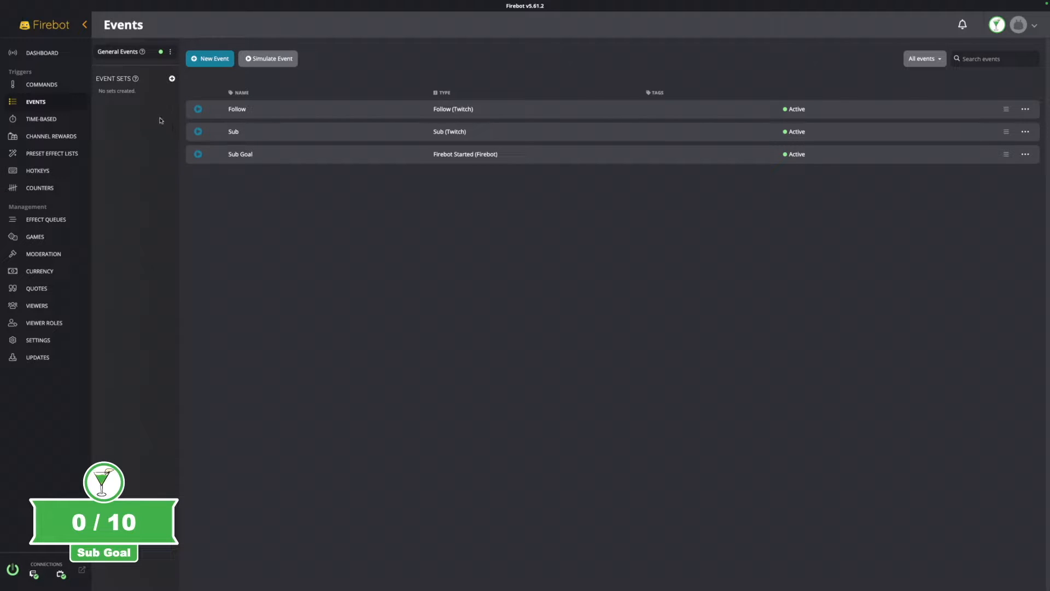
Open the Sub event for editing and add a Custom Variable effect to it
{"action": "right_click", "coordinate": [353, 132]}
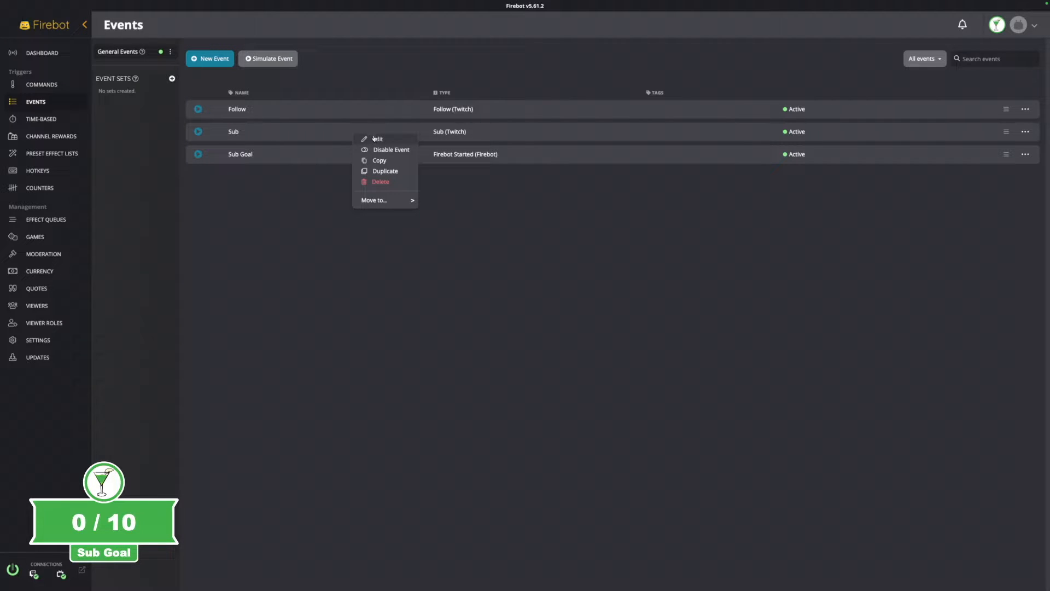
{"action": "left_click", "coordinate": [376, 139]}
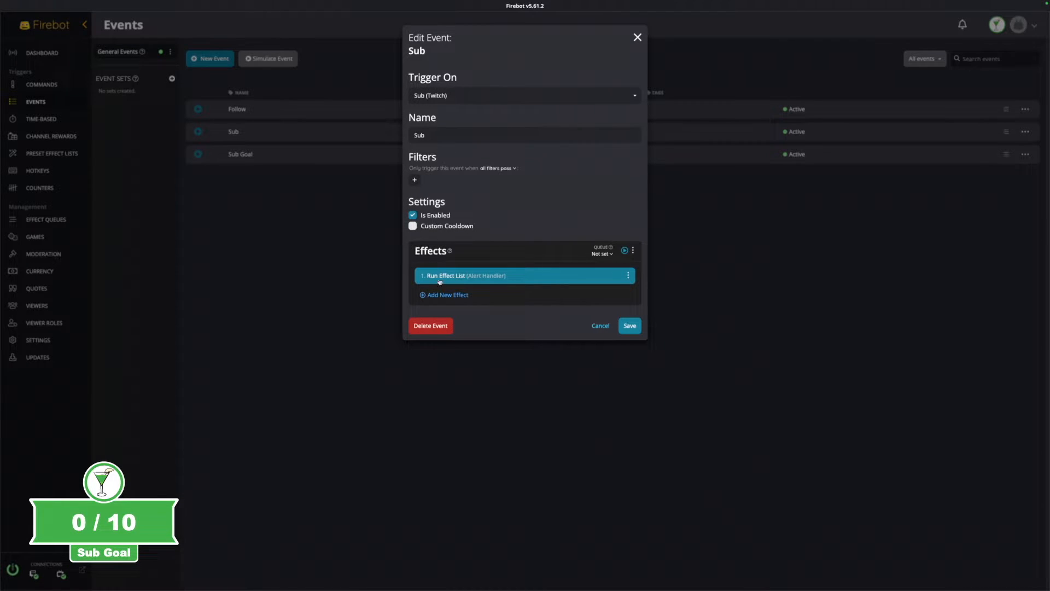
{"action": "left_click", "coordinate": [438, 297]}
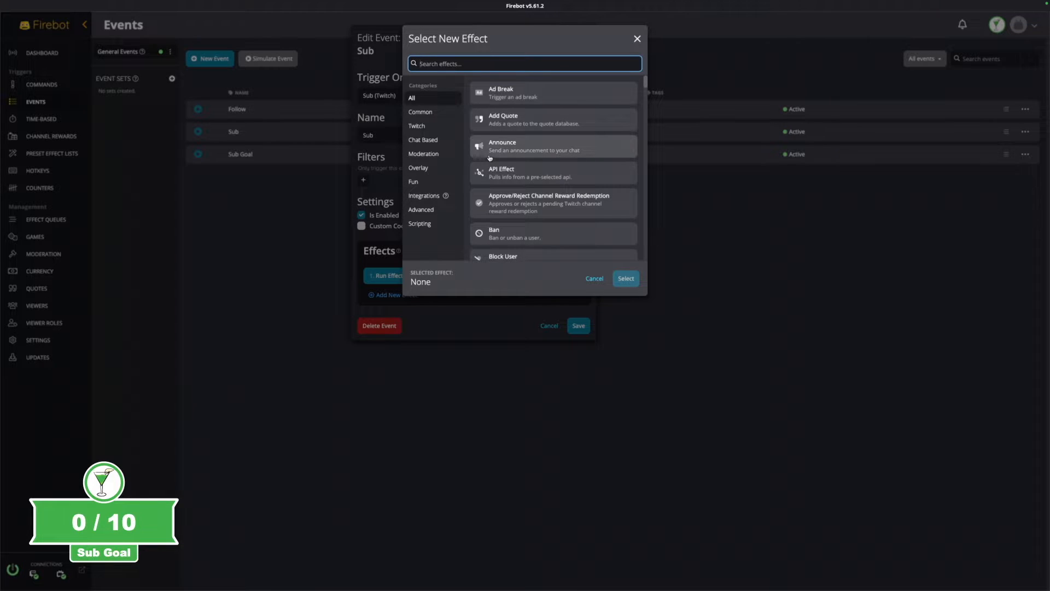
{"action": "type", "text": "custom"}
{"action": "left_click", "coordinate": [546, 98]}
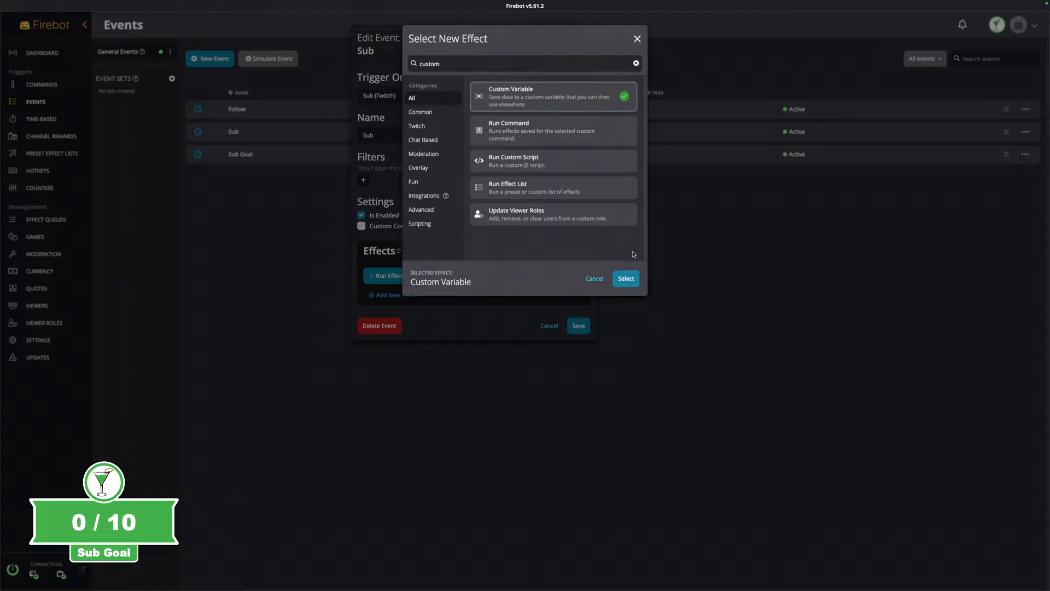
{"action": "left_click", "coordinate": [627, 277]}
Name the custom variable totalSubs, set its data to $math[$$totalSubs+1], and add the effect to the event
{"action": "left_click", "coordinate": [522, 135]}
{"action": "type", "text": "totalSubs"}
{"action": "left_click", "coordinate": [474, 208]}
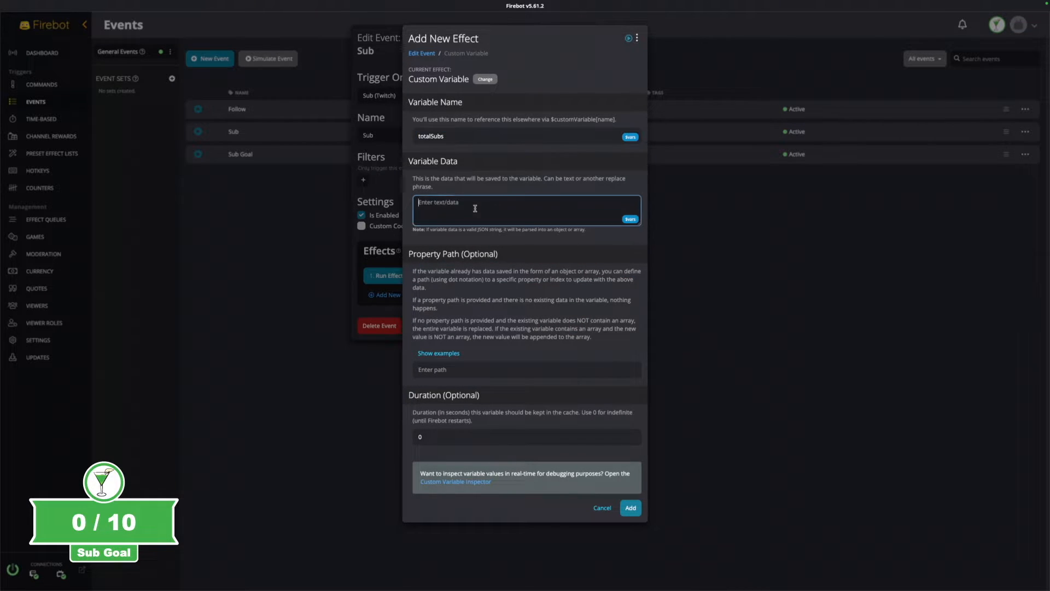
{"action": "type", "text": "$mat"}
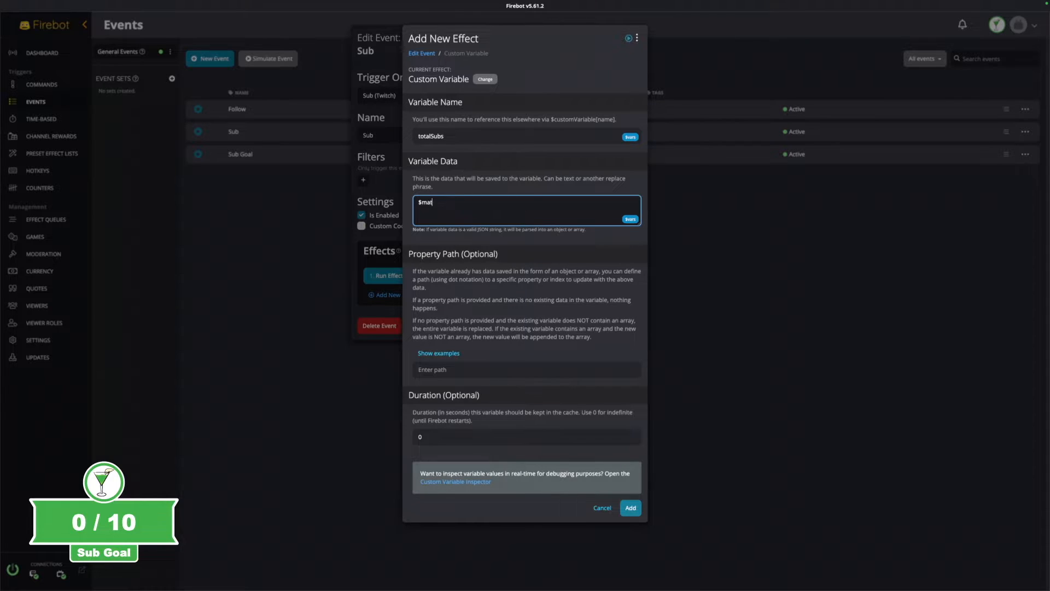
{"action": "type", "text": "h[$$totalSubs+1"}
{"action": "left_click", "coordinate": [629, 507]}
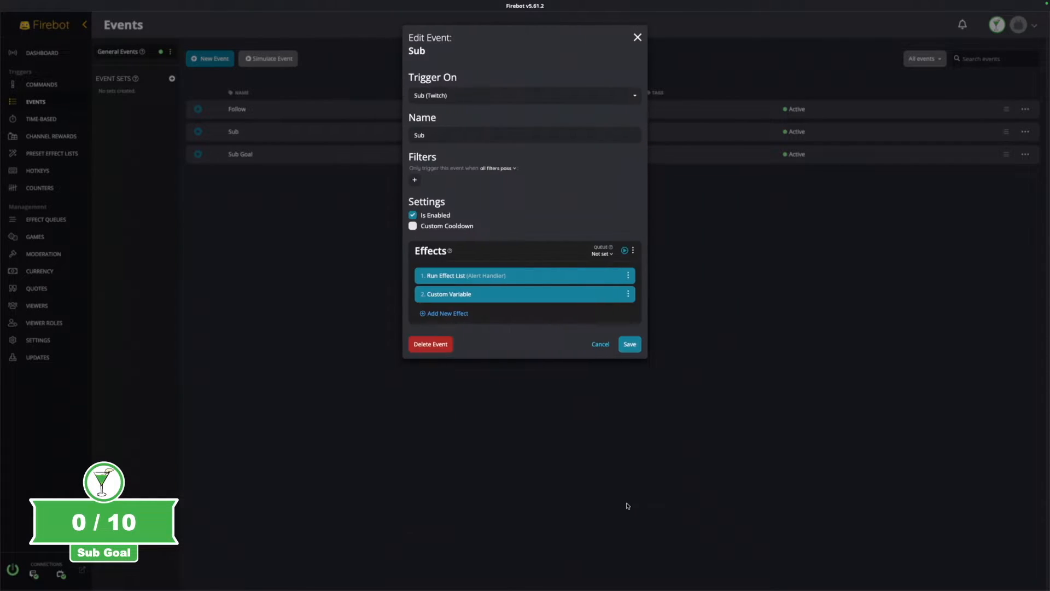
Move the Custom Variable effect above the Alert Handler effect list and label it totalSubs
{"action": "left_click_drag", "start_coordinate": [617, 294], "coordinate": [599, 281]}
{"action": "right_click", "coordinate": [599, 282]}
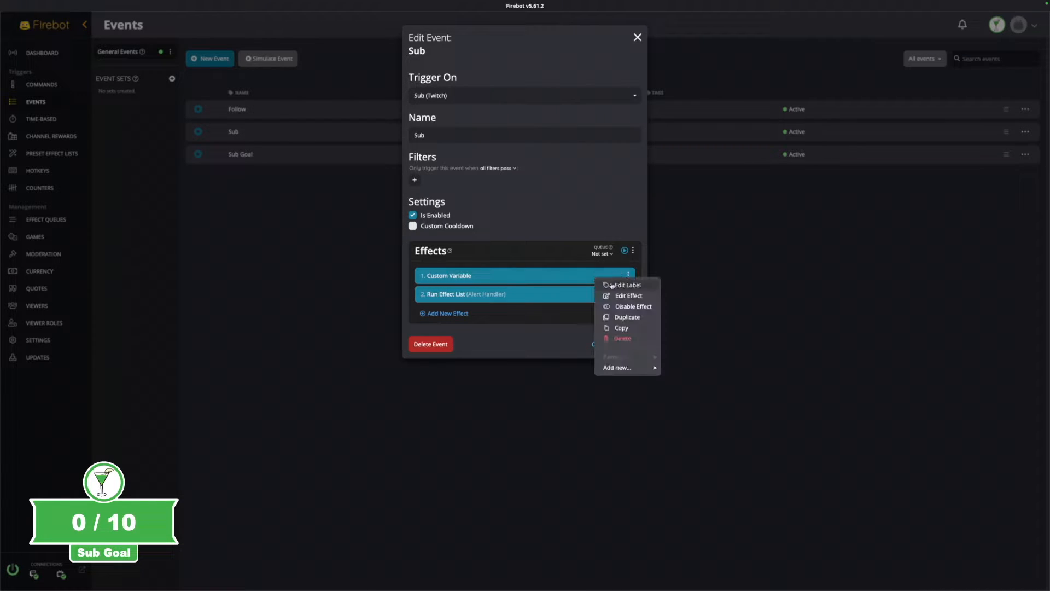
{"action": "left_click", "coordinate": [614, 285]}
{"action": "type", "text": "totalSubs"}
{"action": "left_click", "coordinate": [579, 108]}
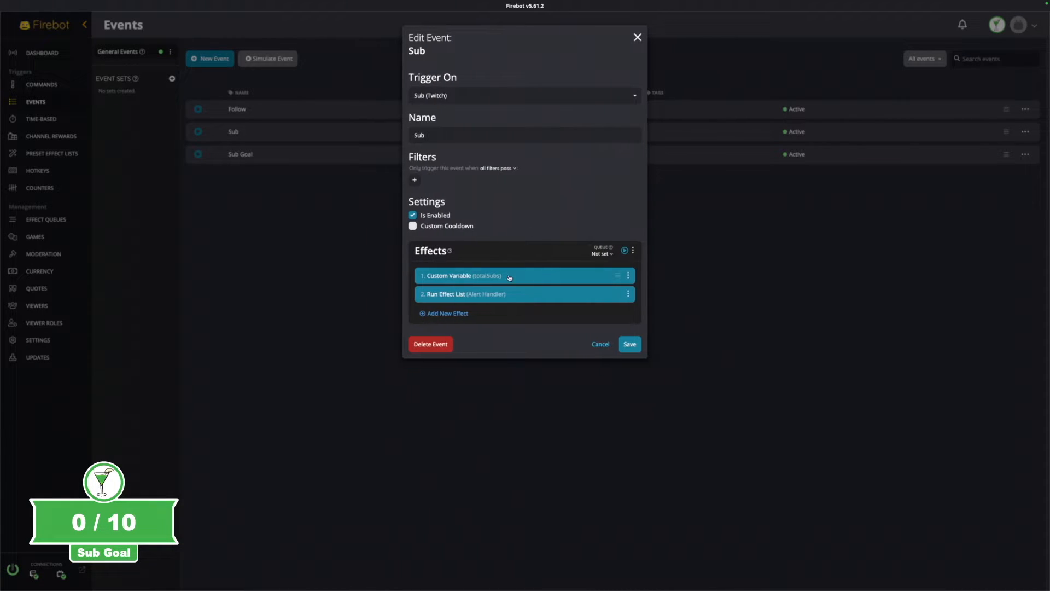
Add a Run Effect List effect that runs the Sub Goal preset list without waiting for its effects to finish
{"action": "left_click", "coordinate": [460, 316]}
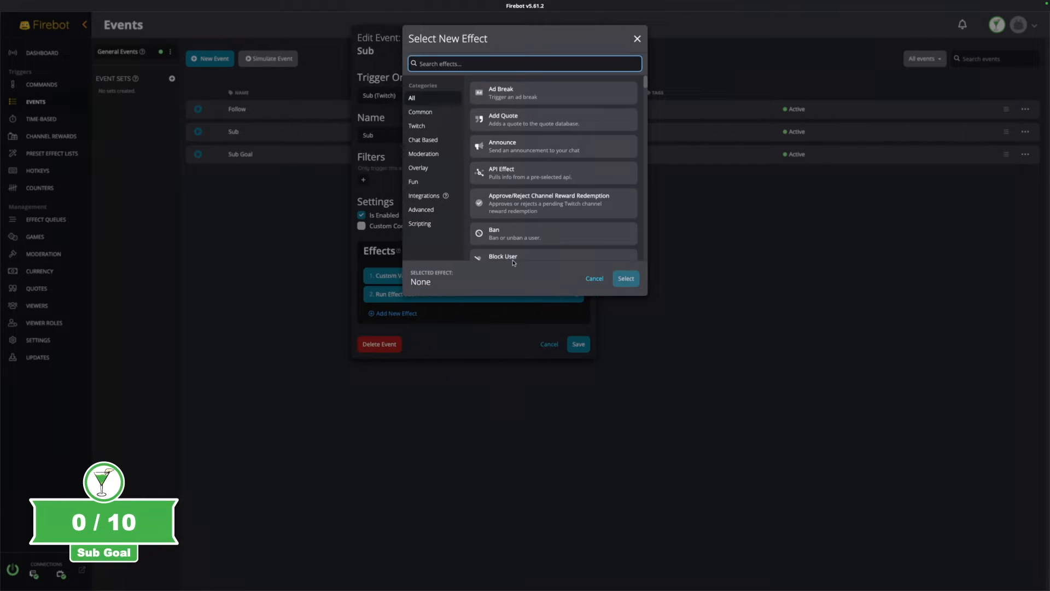
{"action": "type", "text": "pres"}
{"action": "left_click", "coordinate": [535, 149]}
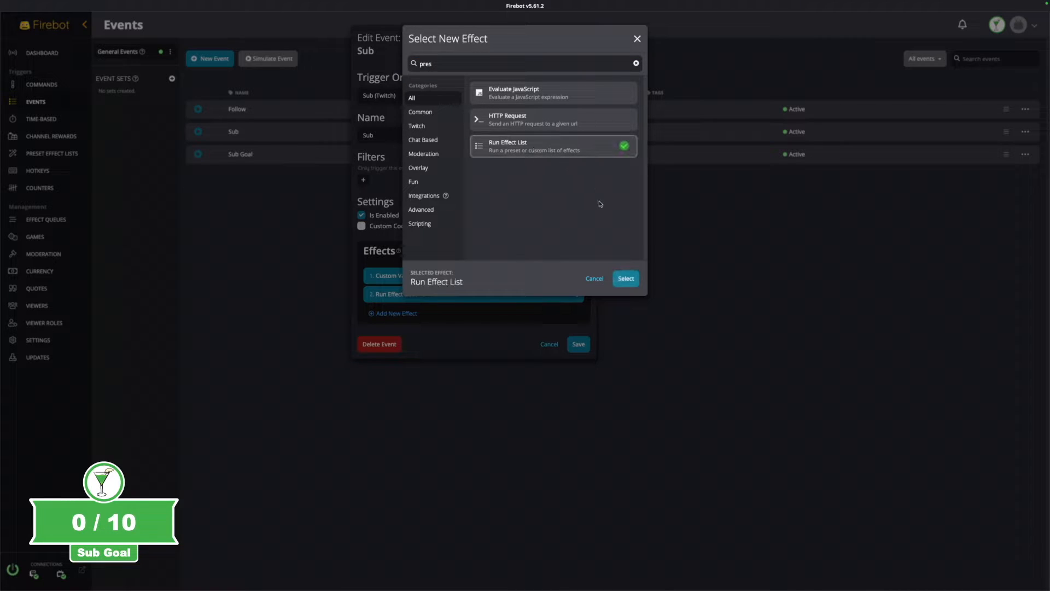
{"action": "left_click", "coordinate": [626, 279]}
{"action": "left_click", "coordinate": [447, 130]}
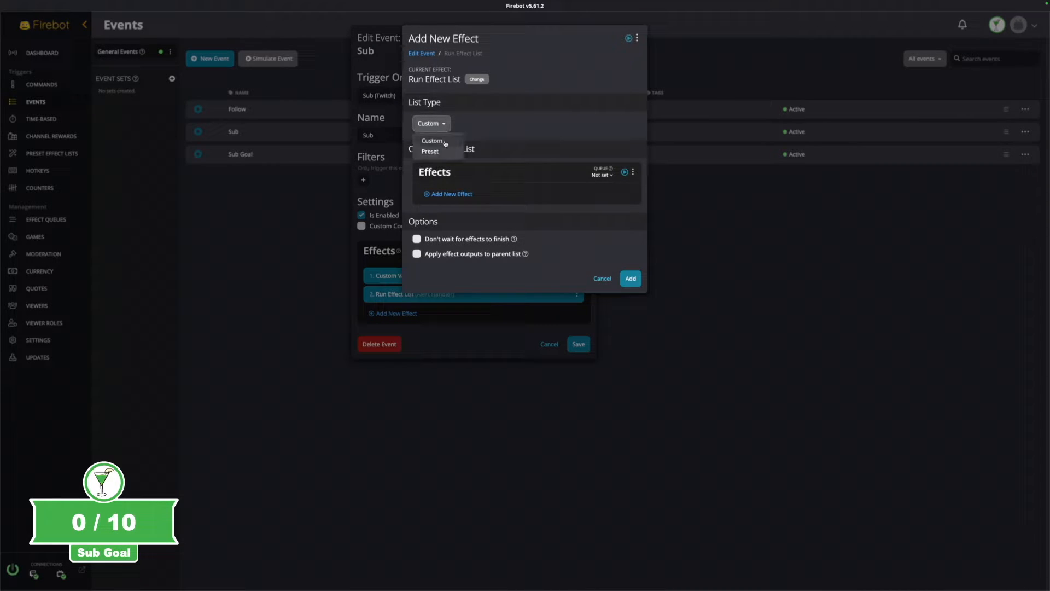
{"action": "left_click", "coordinate": [437, 153]}
{"action": "left_click", "coordinate": [446, 171]}
{"action": "left_click", "coordinate": [433, 197]}
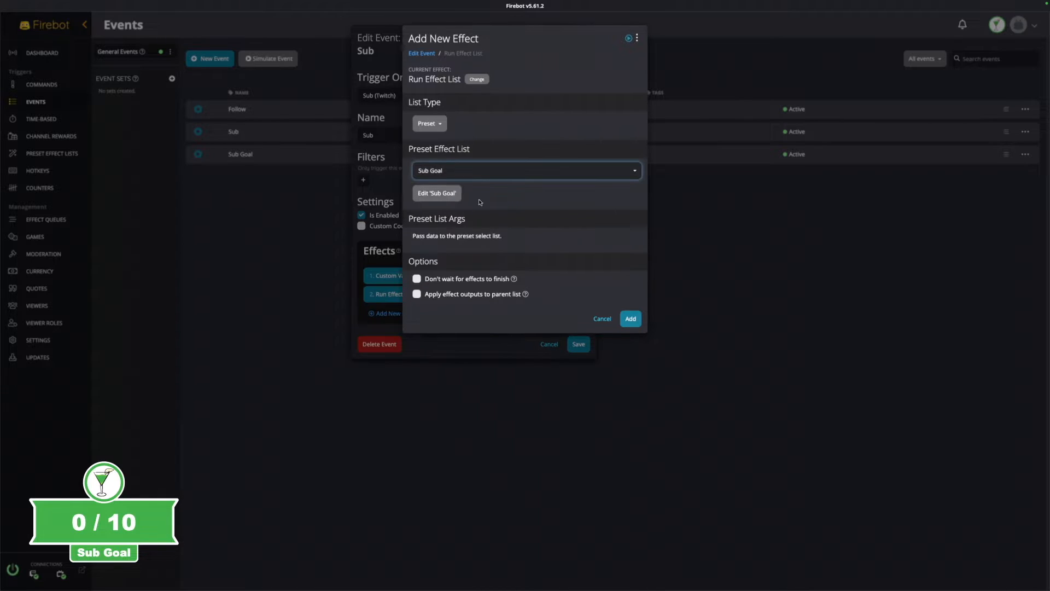
{"action": "left_click", "coordinate": [416, 279]}
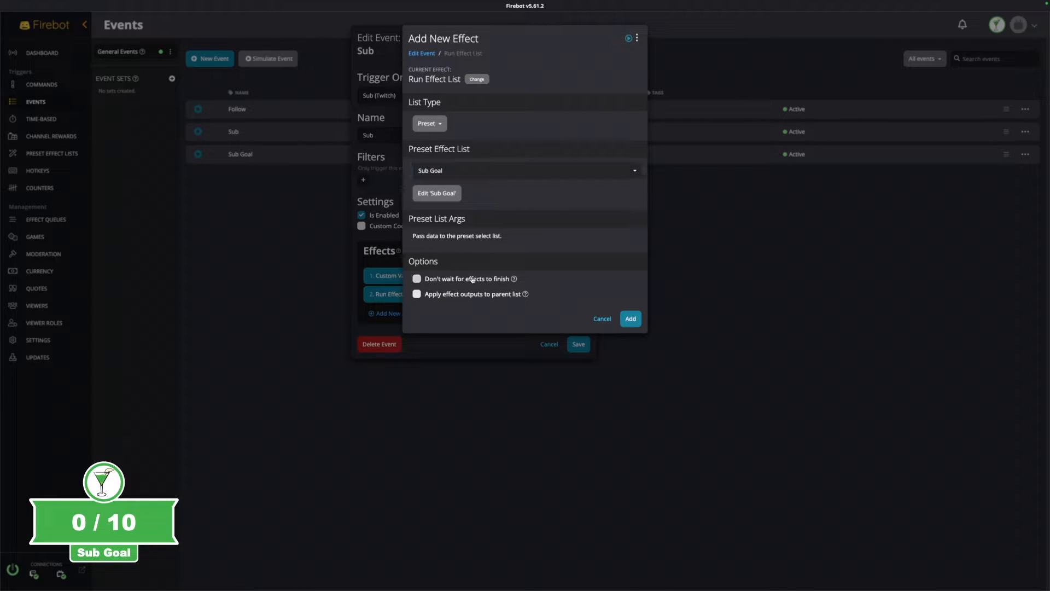
{"action": "left_click", "coordinate": [630, 306]}
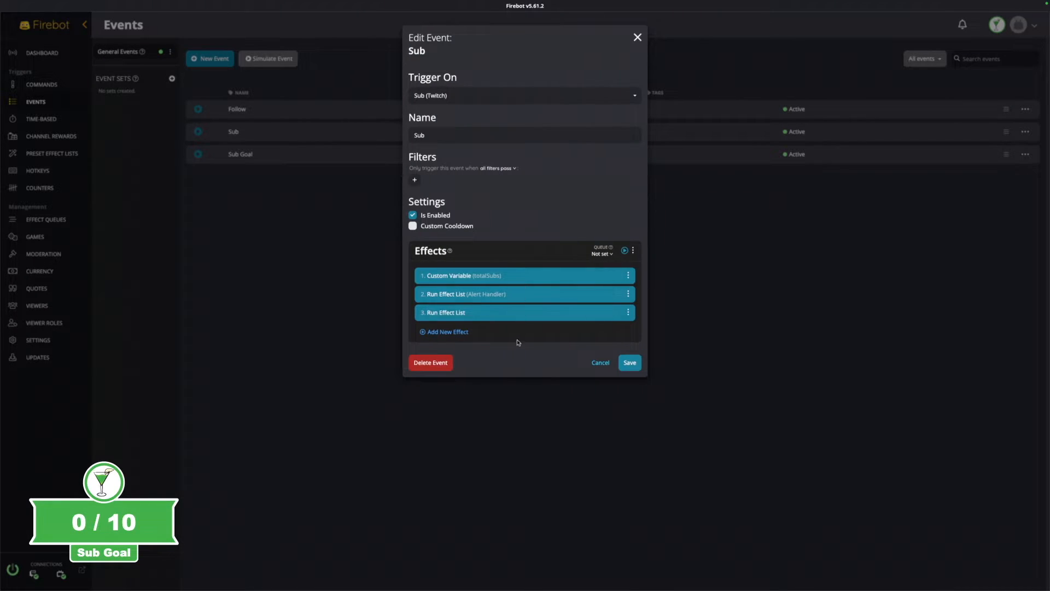
Label the new Run Effect List effect Sub Goal and place it above the Alert Handler effect
{"action": "right_click", "coordinate": [595, 313]}
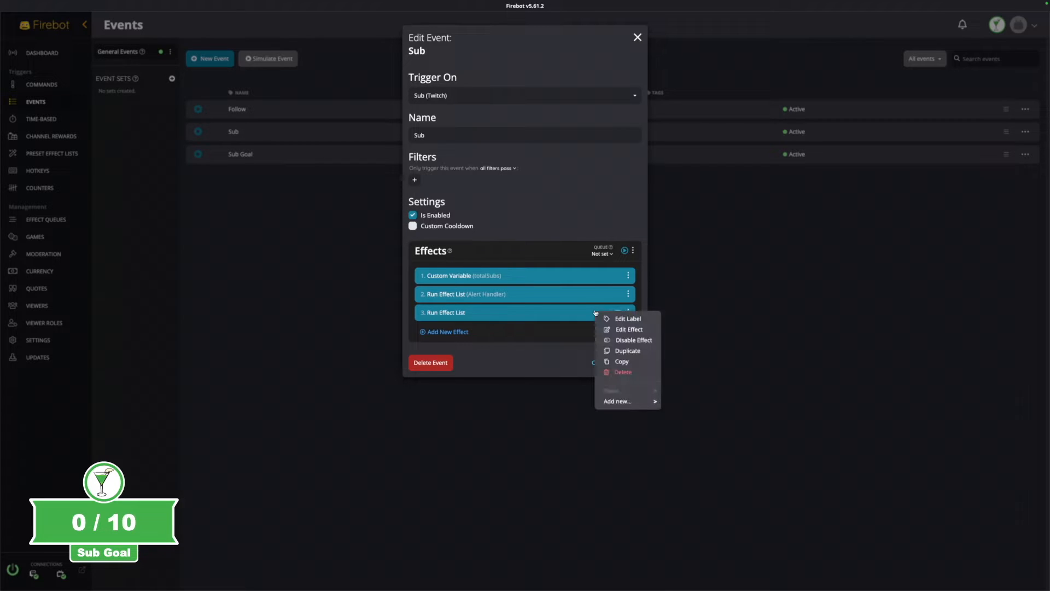
{"action": "left_click", "coordinate": [624, 319]}
{"action": "type", "text": "Sub Goa"}
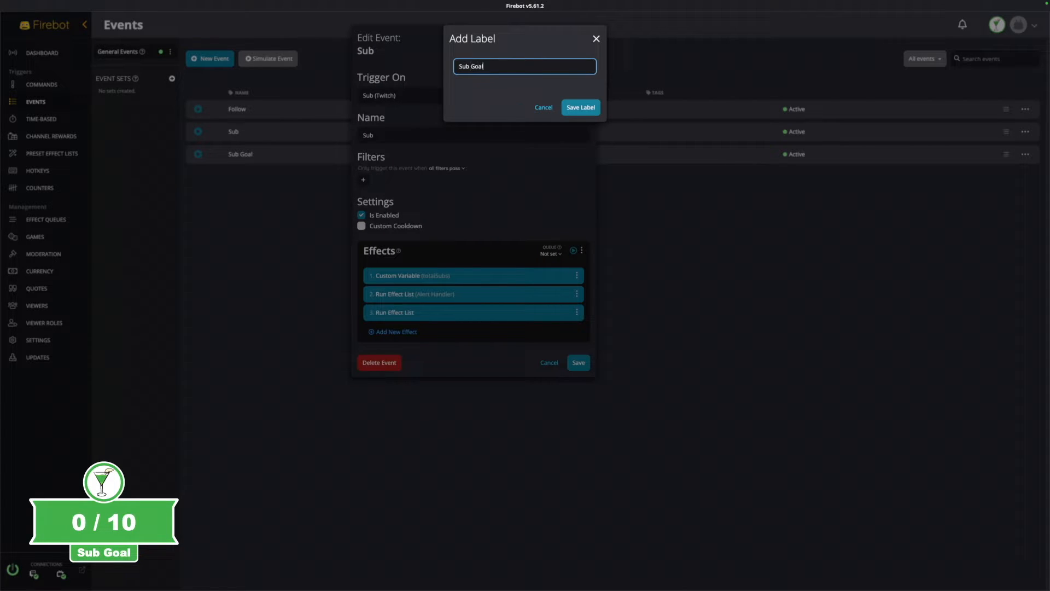
{"action": "type", "text": "l"}
{"action": "key", "text": "Return"}
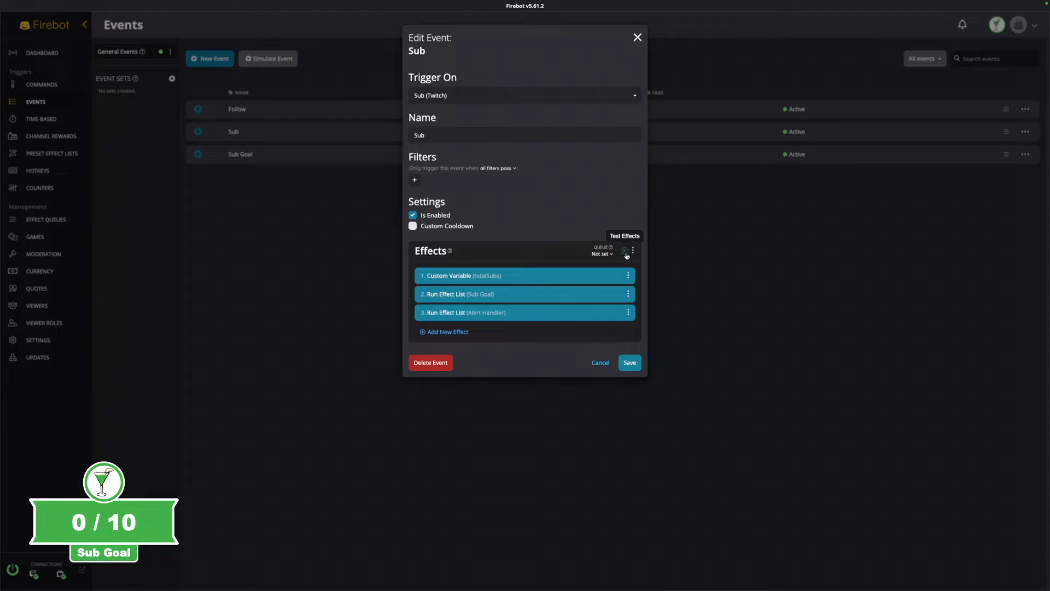
Test the Sub event's effects twice and save the event
{"action": "left_click", "coordinate": [627, 254]}
{"action": "left_click", "coordinate": [626, 254]}
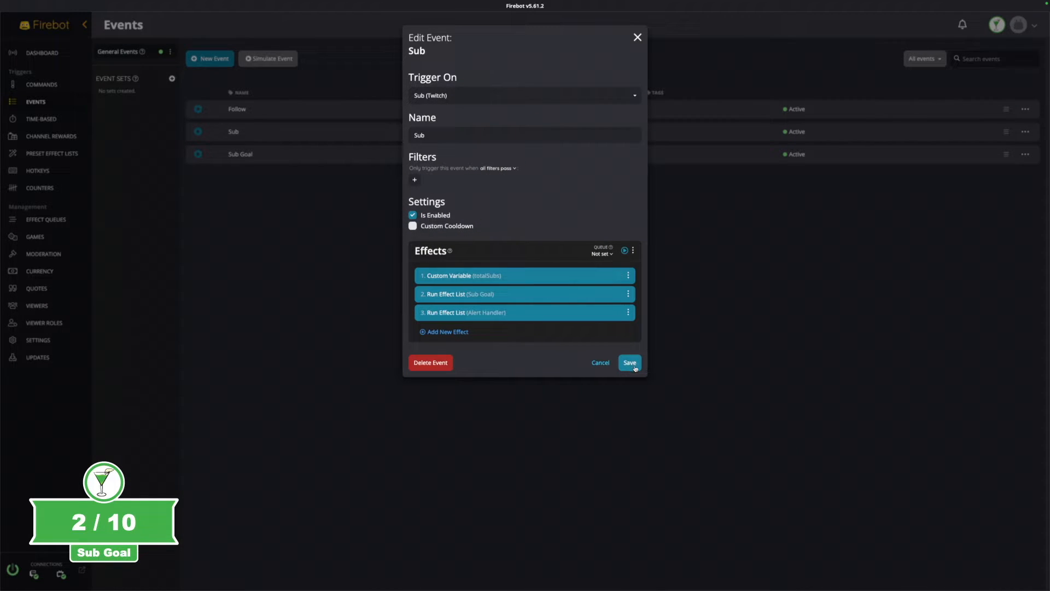
{"action": "left_click", "coordinate": [631, 363]}
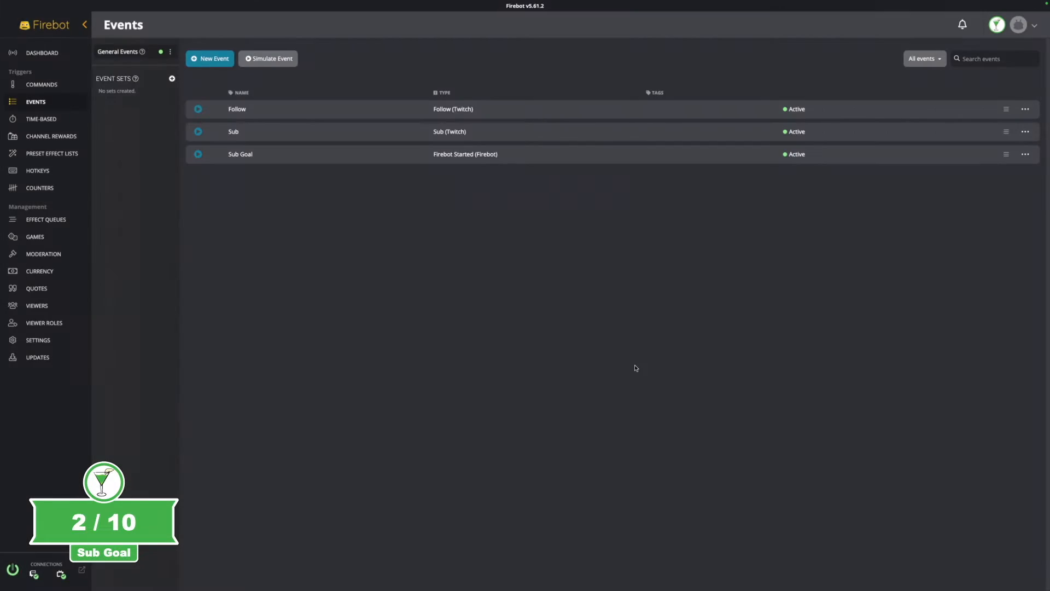
Open the !subgoal command and examine its permissions and the If branch of its Verify Arguments conditional effect
{"action": "left_click", "coordinate": [51, 83]}
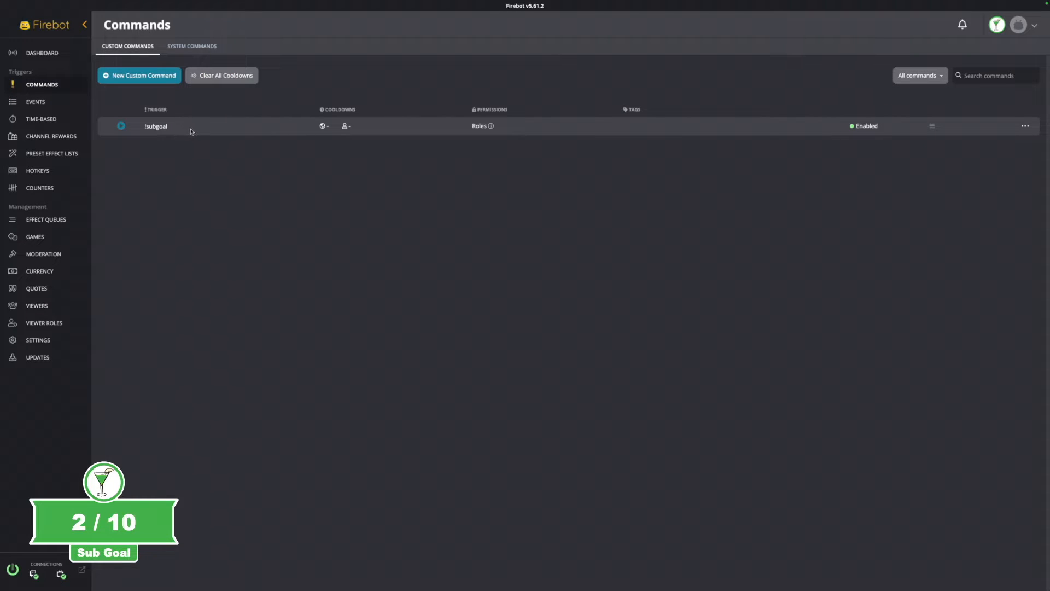
{"action": "right_click", "coordinate": [191, 132]}
{"action": "left_click", "coordinate": [216, 139]}
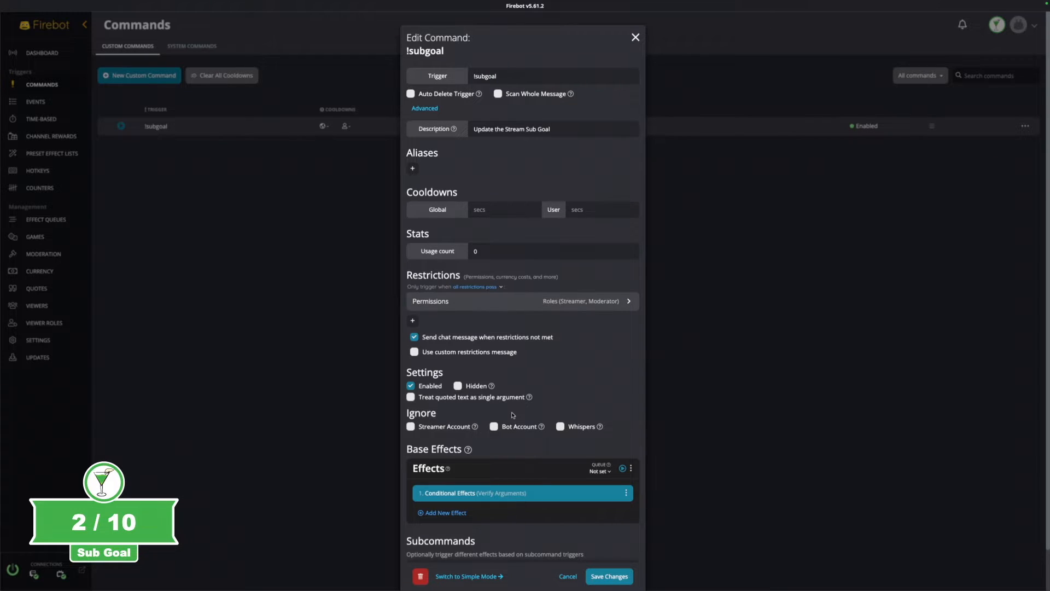
{"action": "scroll", "coordinate": [513, 415], "scroll_direction": "down", "scroll_amount": 1}
{"action": "scroll", "coordinate": [522, 256], "scroll_direction": "up", "scroll_amount": 1}
{"action": "scroll", "coordinate": [523, 254], "scroll_direction": "down", "scroll_amount": 1}
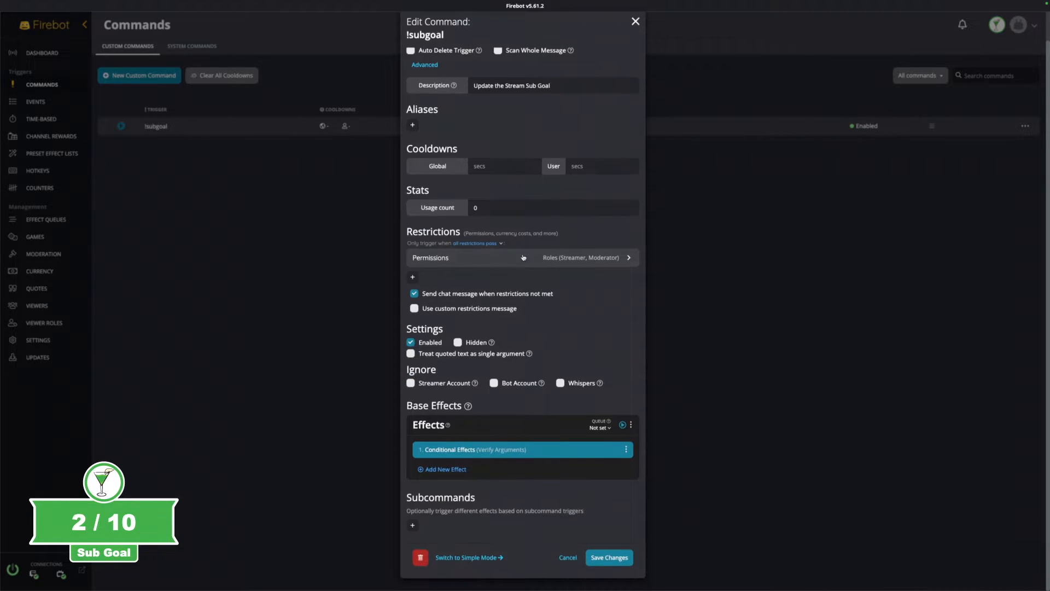
{"action": "left_click", "coordinate": [509, 450]}
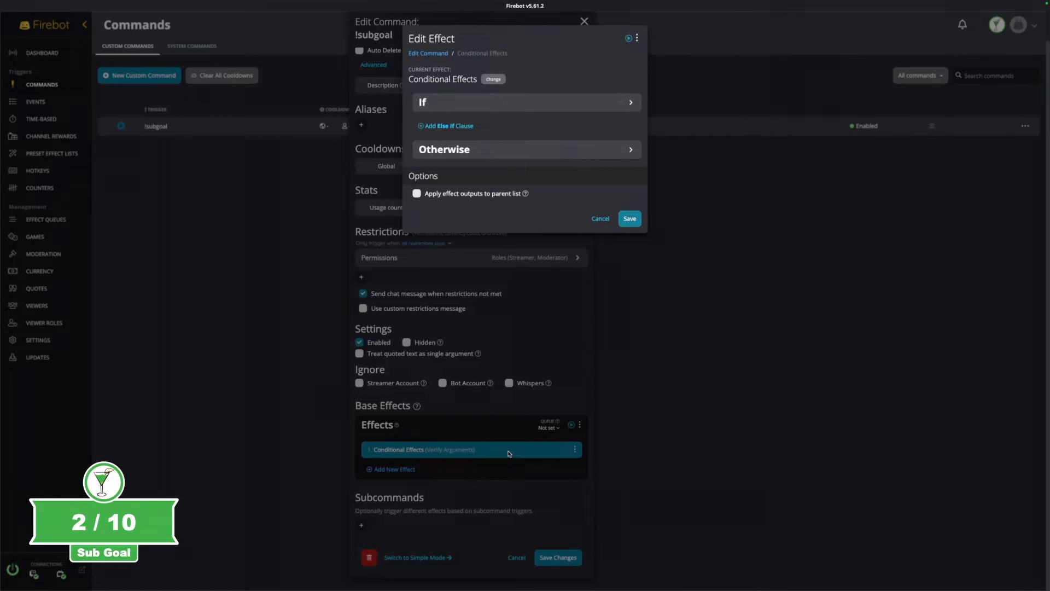
{"action": "left_click", "coordinate": [518, 108]}
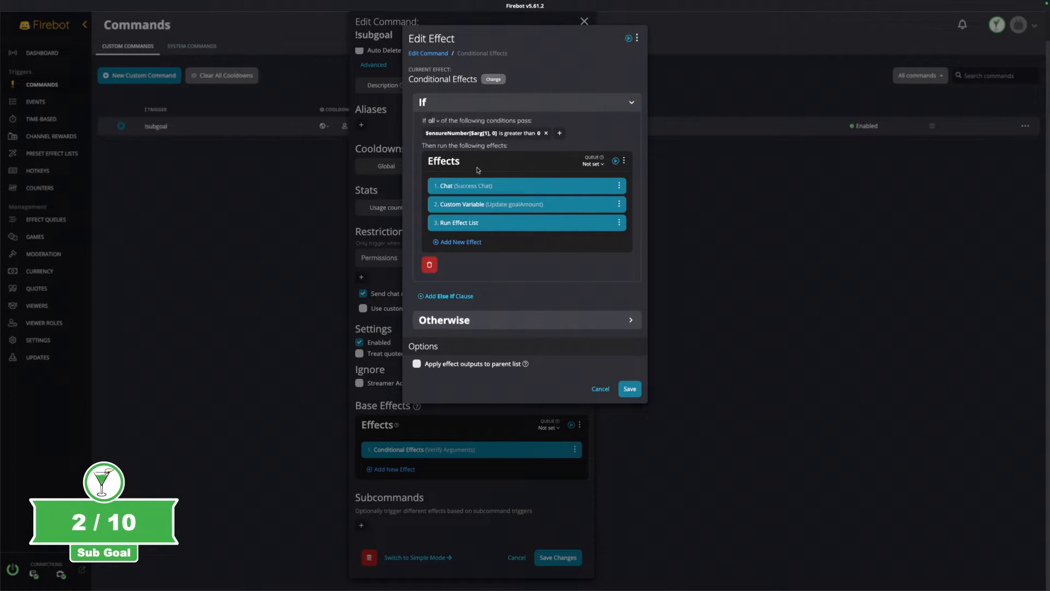
Examine the If branch's Chat, Custom Variable and Run Effect List effects without editing them, and save the conditional effect and command
{"action": "left_click", "coordinate": [453, 186]}
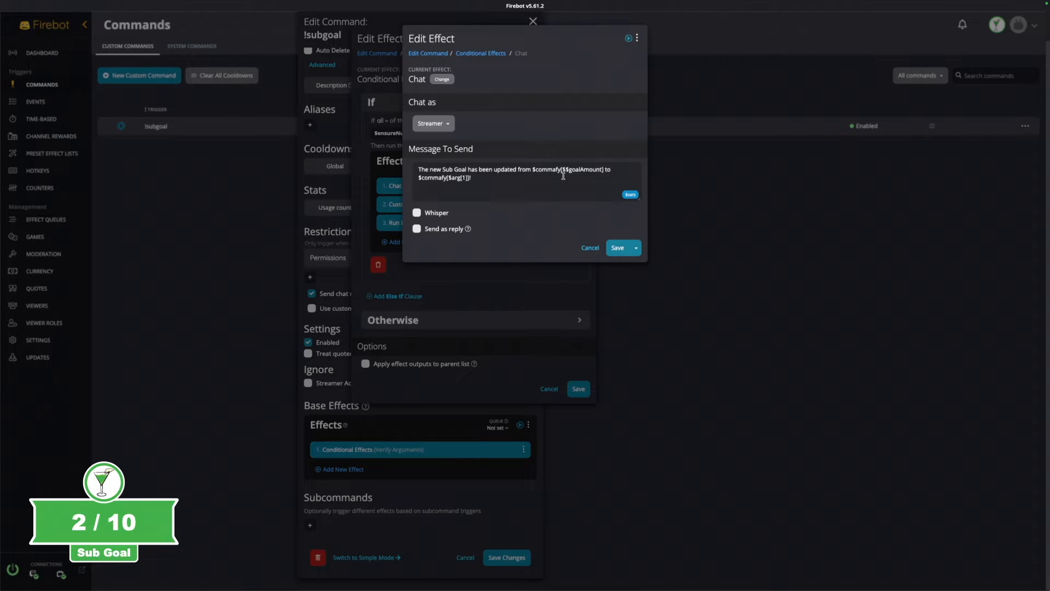
{"action": "left_click", "coordinate": [591, 248]}
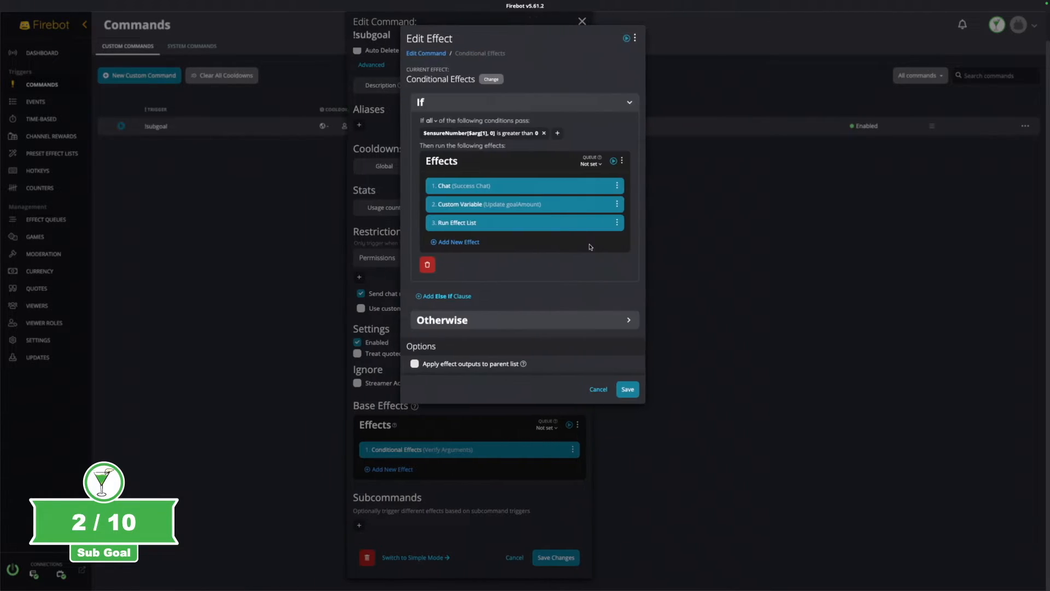
{"action": "left_click", "coordinate": [529, 208]}
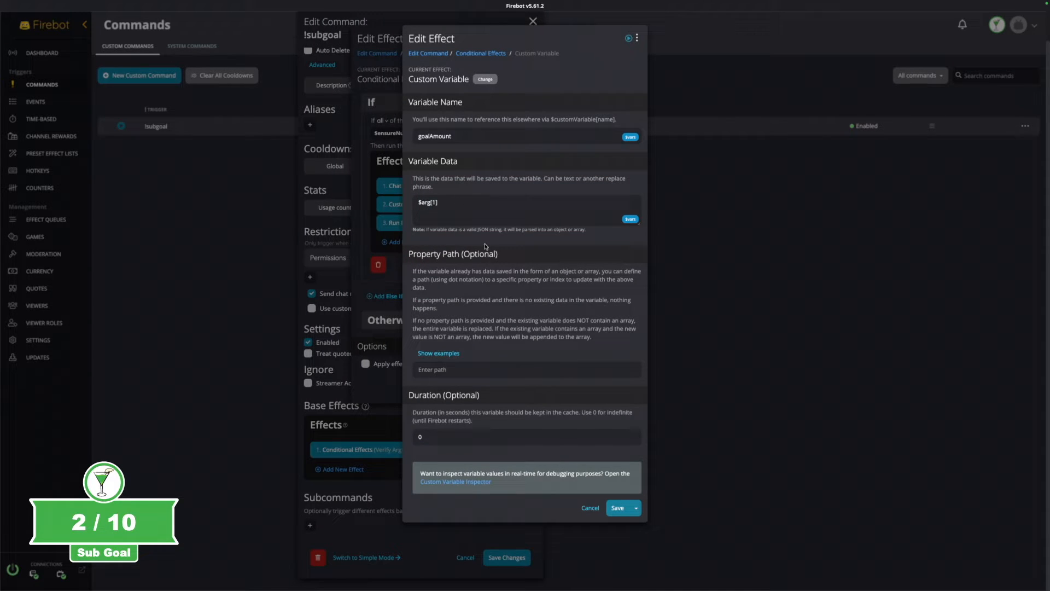
{"action": "left_click", "coordinate": [591, 508]}
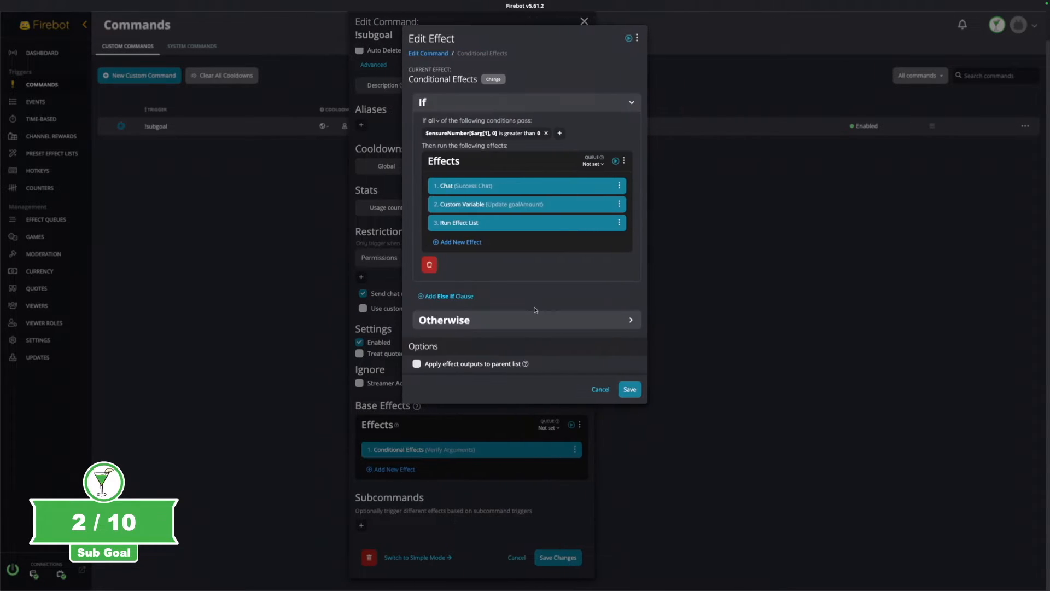
{"action": "left_click", "coordinate": [520, 228]}
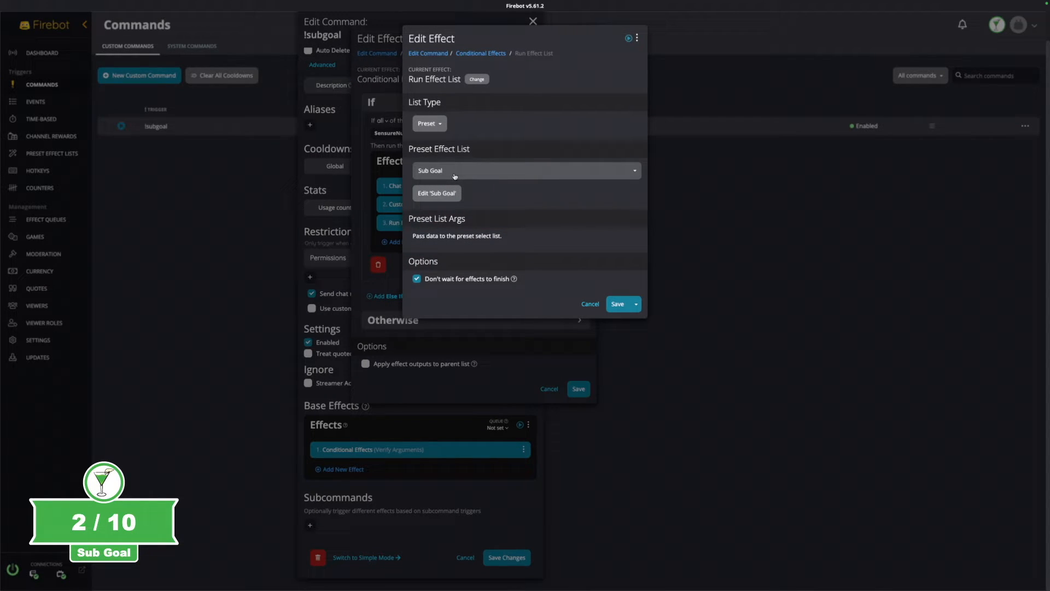
{"action": "left_click", "coordinate": [590, 304]}
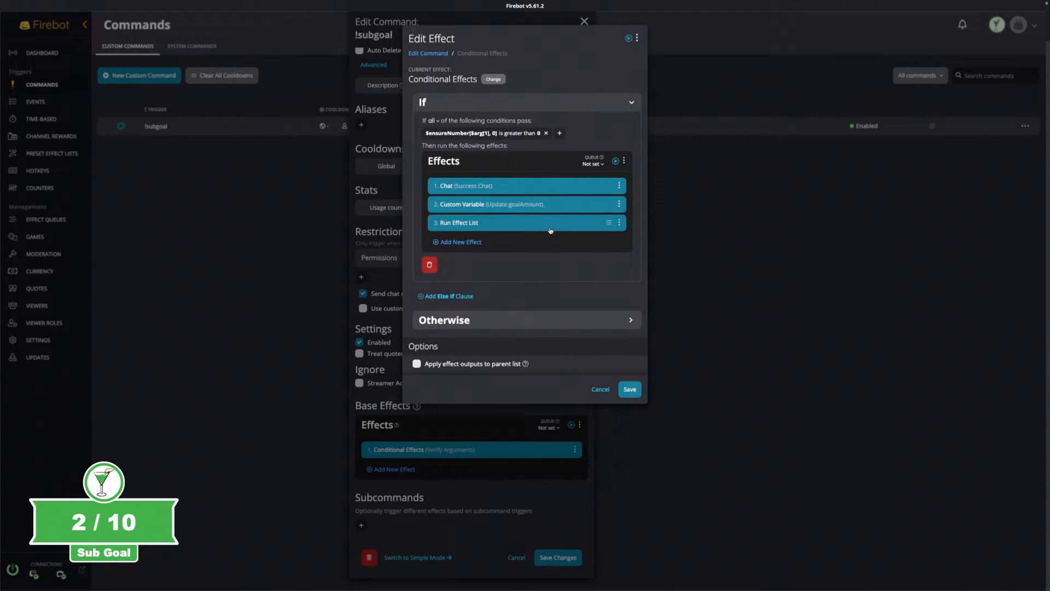
{"action": "left_click", "coordinate": [632, 389]}
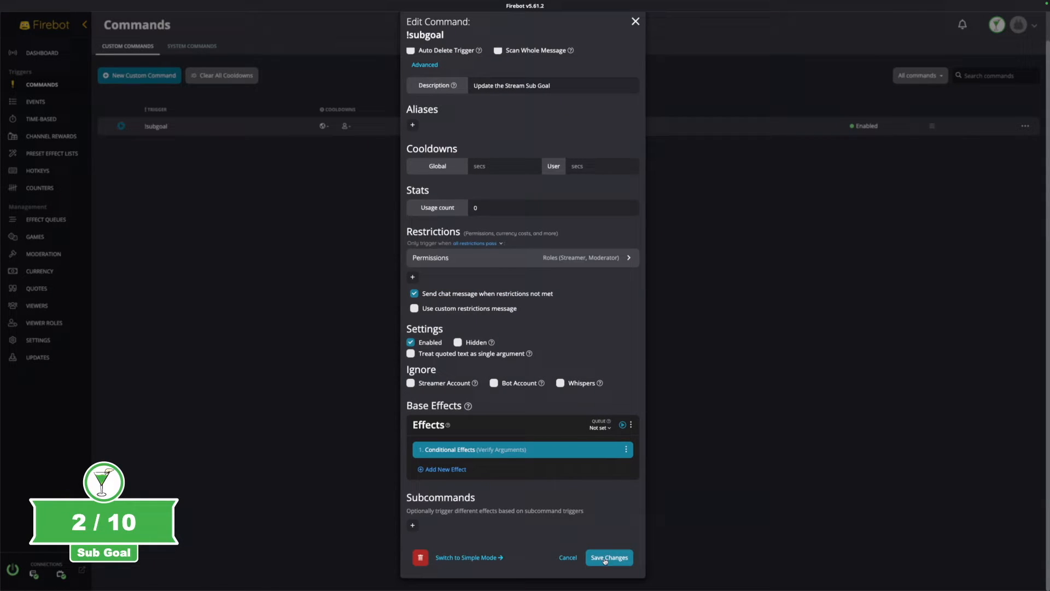
{"action": "left_click", "coordinate": [607, 559]}
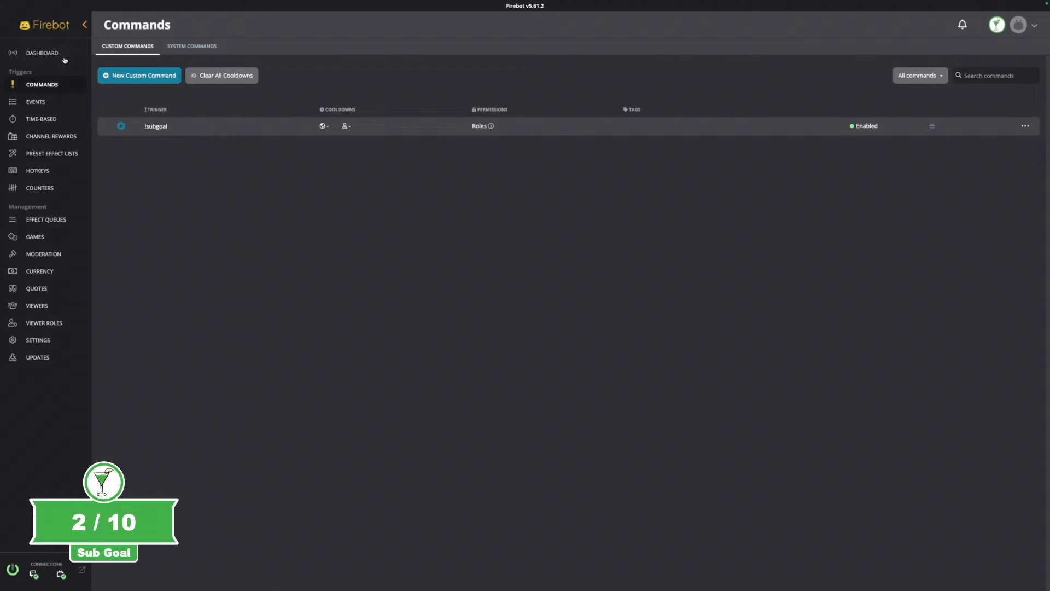
Send !subgoal 50 in the dashboard's stream chat to set the sub goal to 50
{"action": "left_click", "coordinate": [65, 60]}
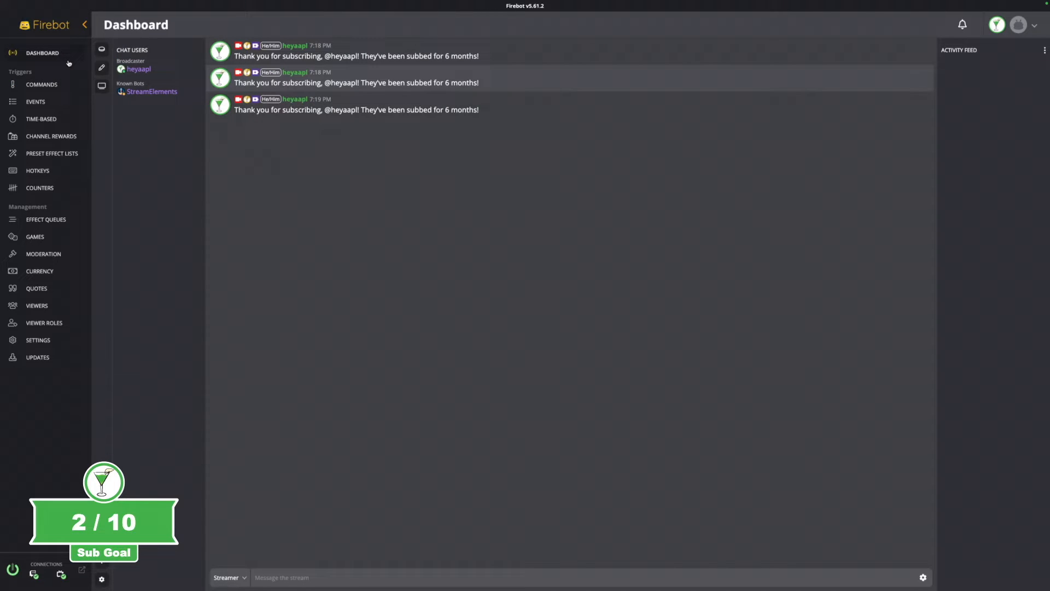
{"action": "left_click", "coordinate": [315, 577]}
{"action": "type", "text": "!"}
{"action": "type", "text": "ubgoal 50"}
{"action": "key", "text": "Return"}
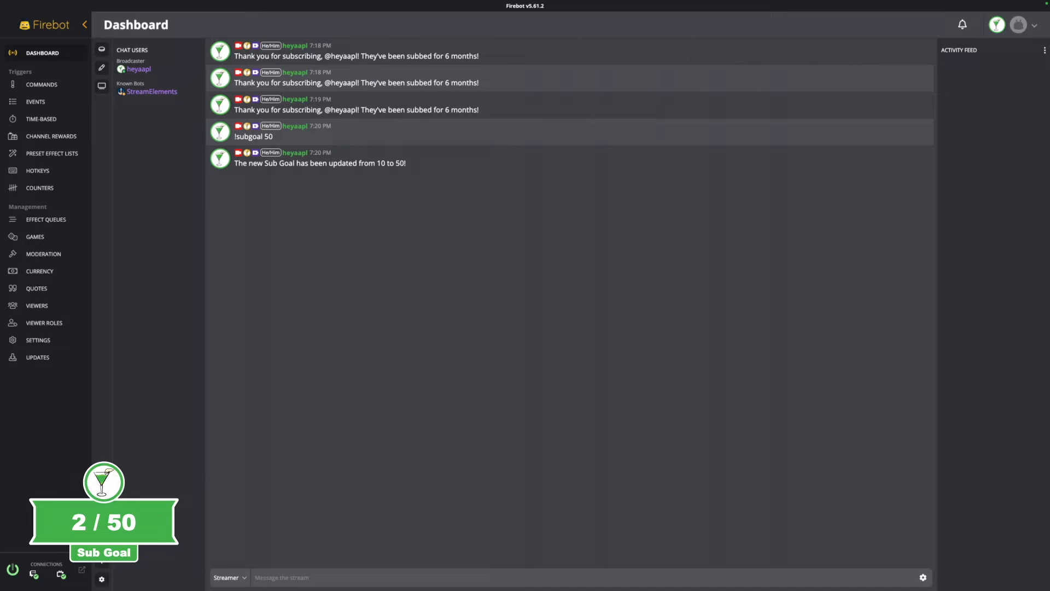
Open the Goal On-Screen Effect in the Sub Goal preset effect list and enlarge its HTML editor to show all the code
{"action": "left_click", "coordinate": [52, 153]}
{"action": "right_click", "coordinate": [288, 136]}
{"action": "left_click", "coordinate": [299, 143]}
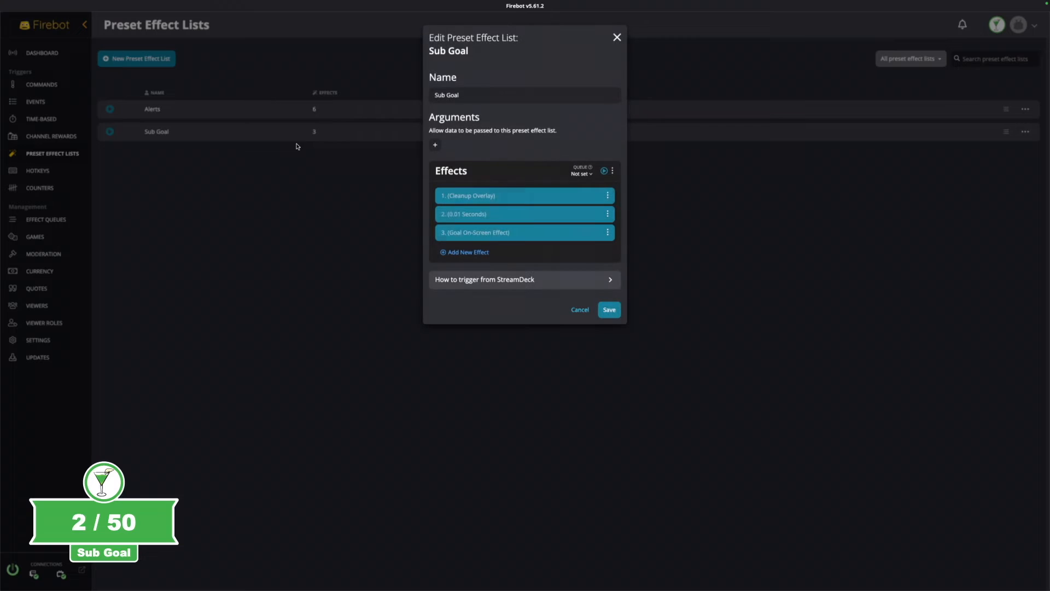
{"action": "left_click", "coordinate": [496, 235]}
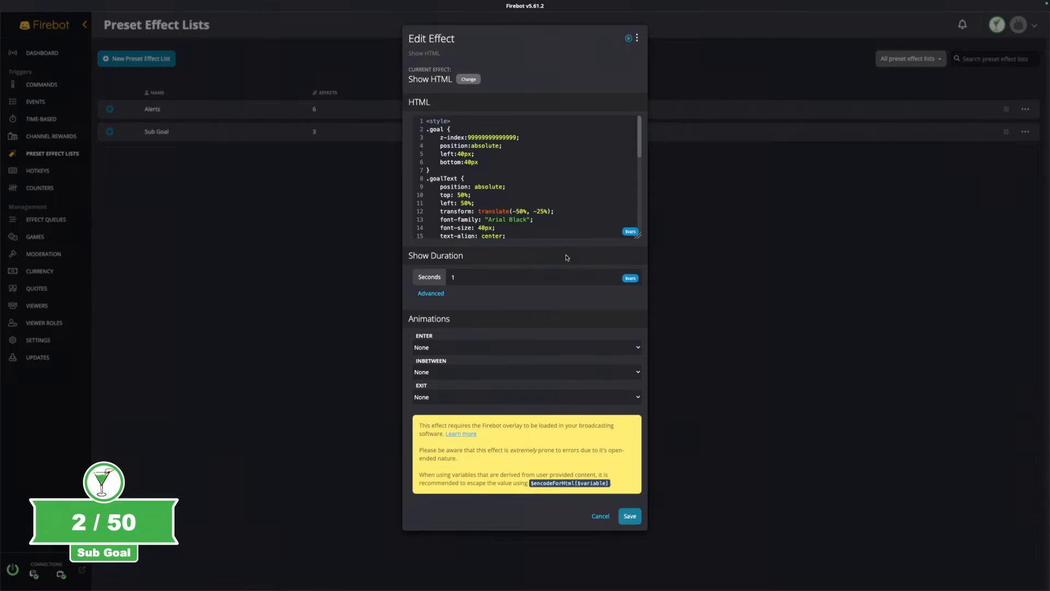
{"action": "left_click_drag", "start_coordinate": [639, 237], "coordinate": [636, 443]}
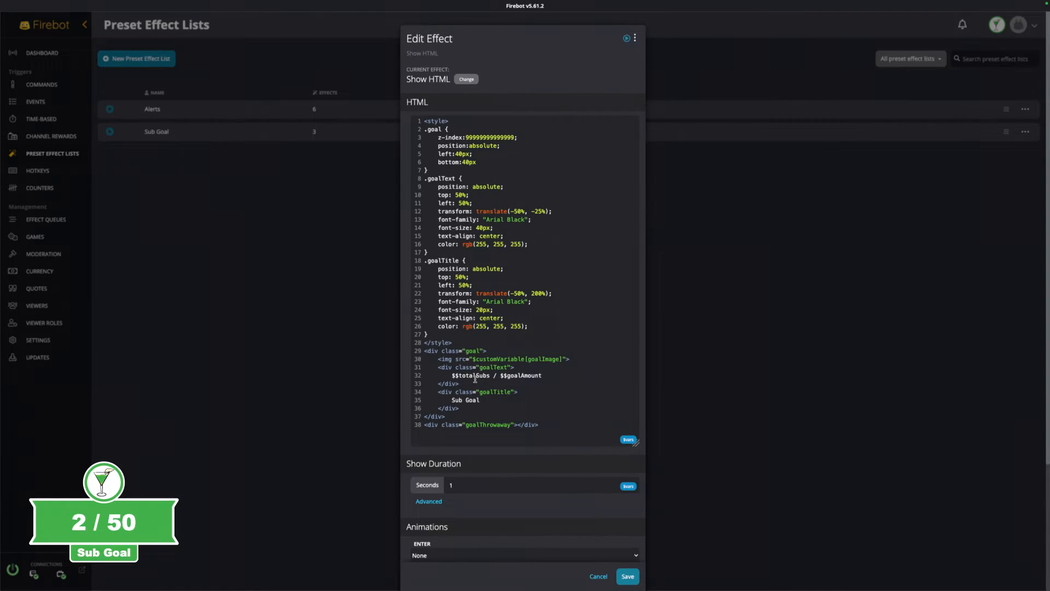
Replace the slash between $$totalSubs and $$goalAmount with a hyphen, and save the effect and the preset effect list
{"action": "left_click", "coordinate": [497, 375]}
{"action": "key", "text": "BackSpace"}
{"action": "type", "text": "-"}
{"action": "left_click", "coordinate": [627, 578]}
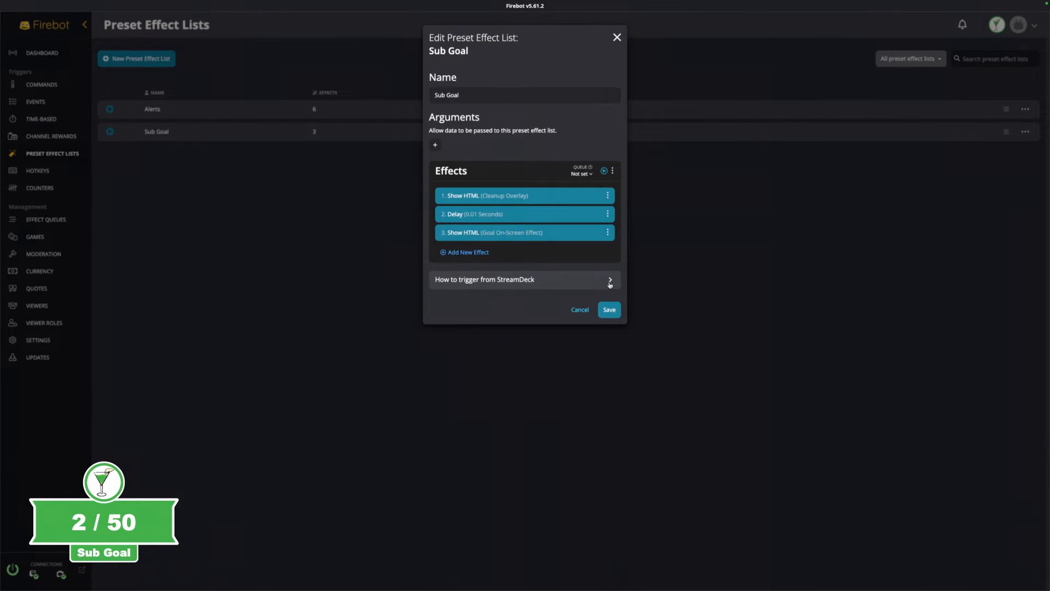
{"action": "left_click", "coordinate": [609, 310]}
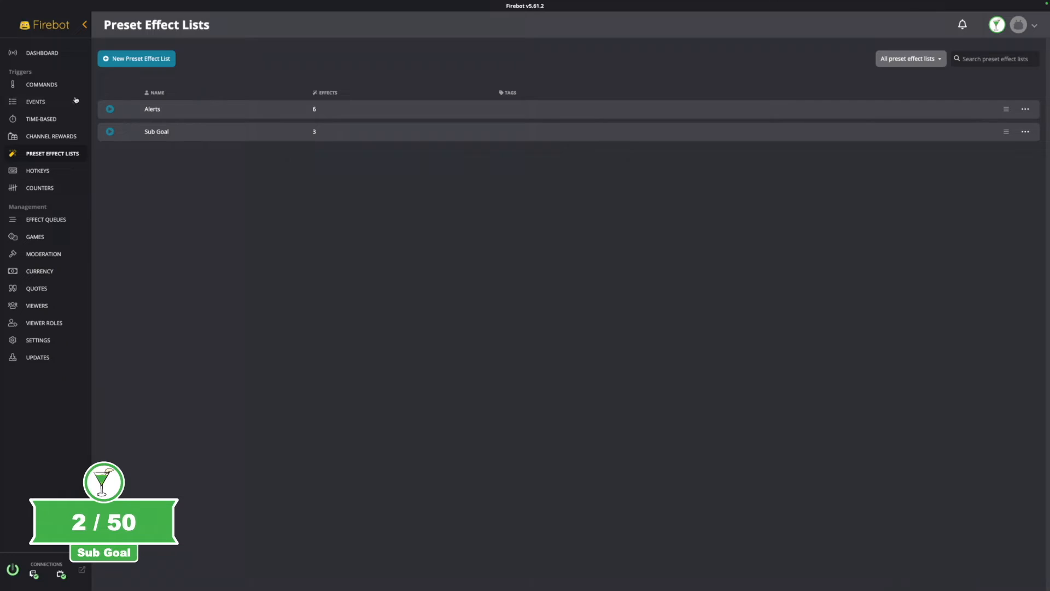
Send !subgoal 60 in the dashboard's stream chat to set the sub goal to 60
{"action": "left_click", "coordinate": [59, 56]}
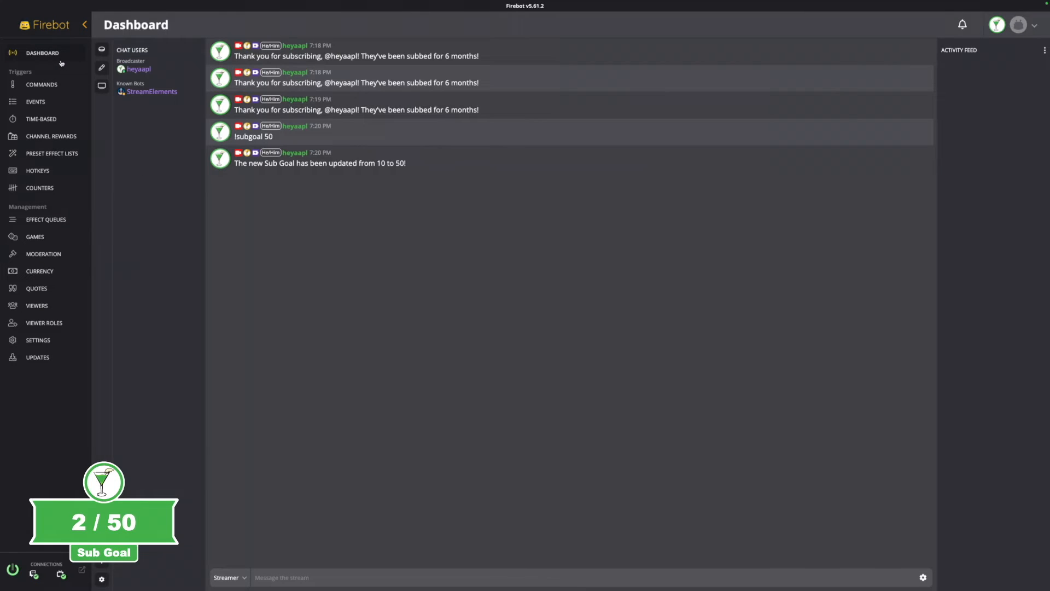
{"action": "left_click", "coordinate": [288, 578]}
{"action": "type", "text": "!su"}
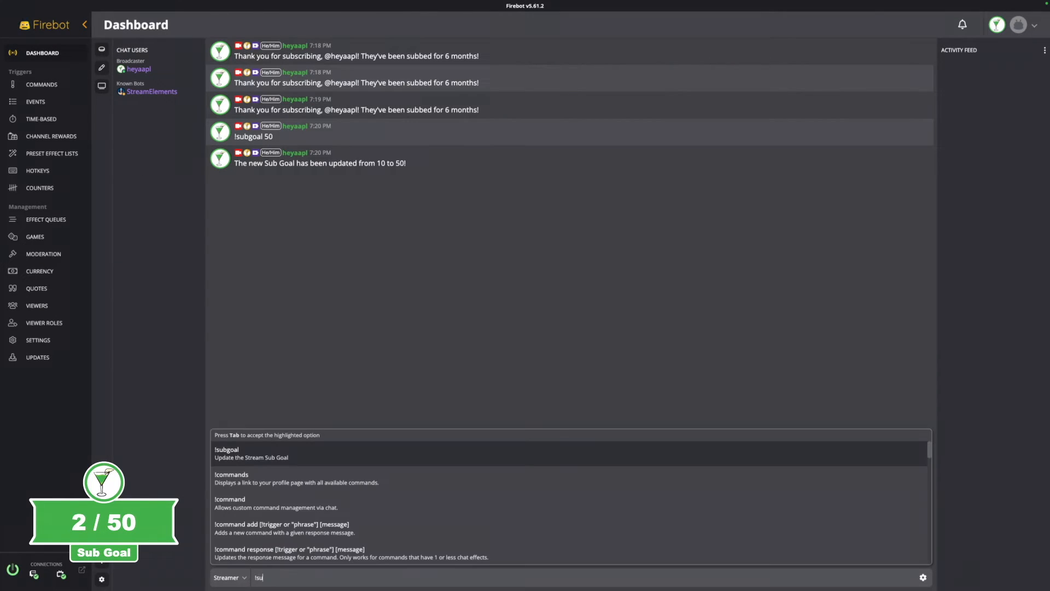
{"action": "type", "text": "bgoal 60"}
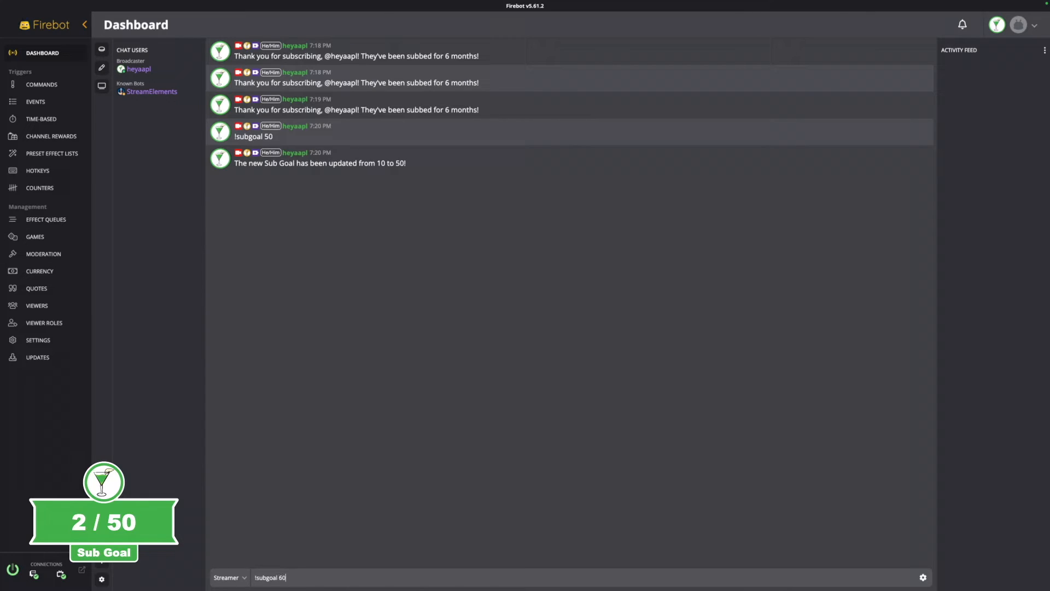
{"action": "key", "text": "Return"}
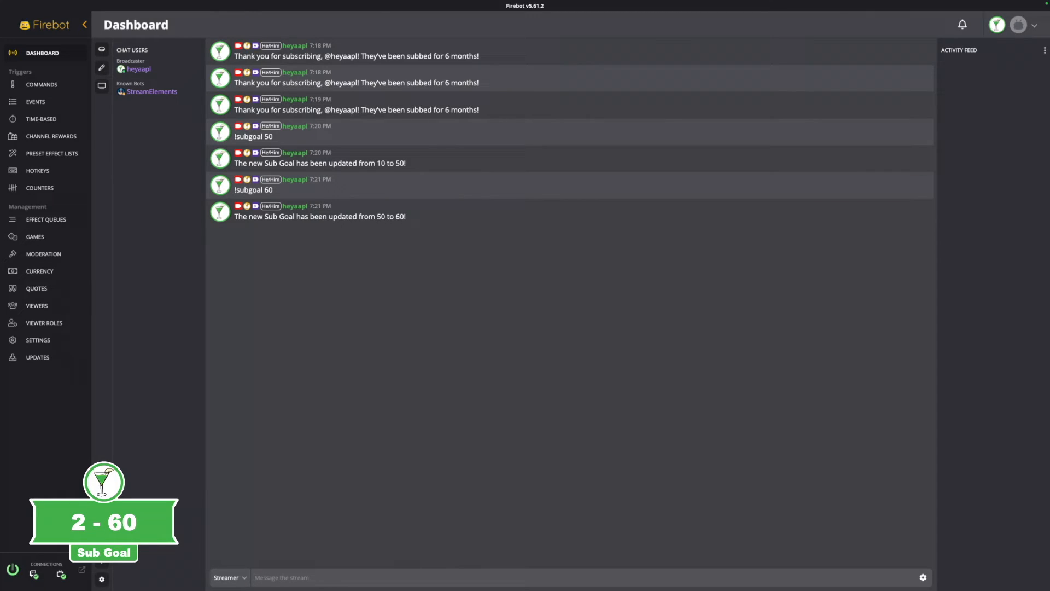